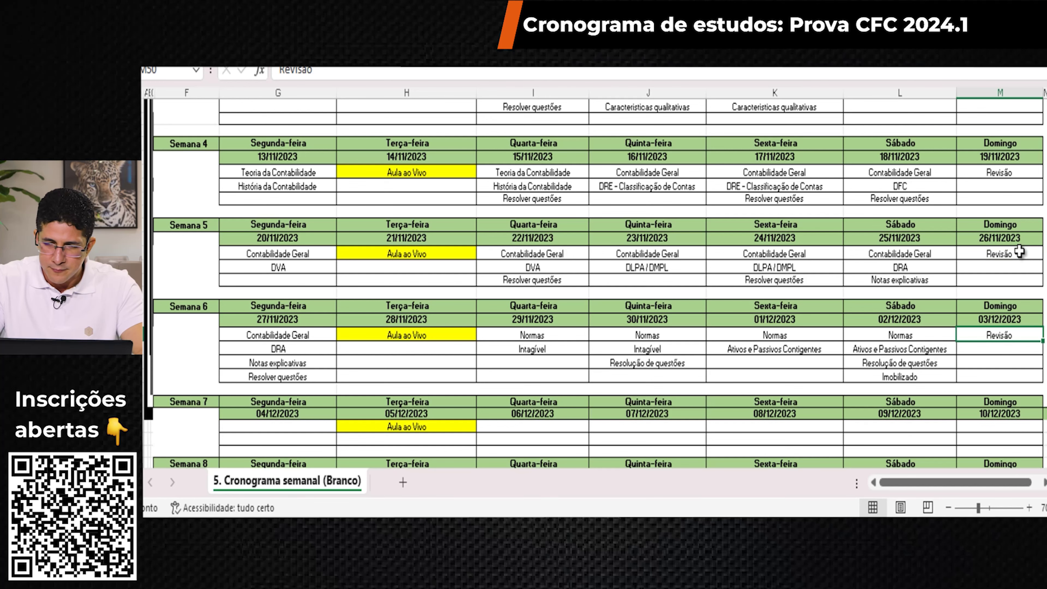
# Step: Enter "Normas" as the first Semana 7 subject for Monday, 04/12/2023
pyautogui.scroll(-1, 1020, 252)
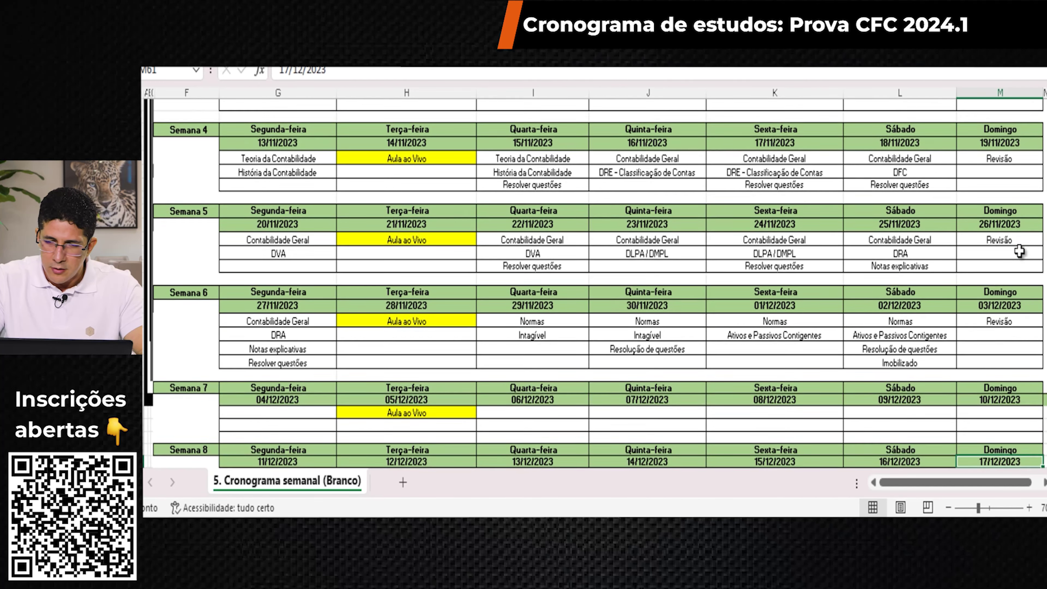
pyautogui.press('Up')
pyautogui.press('Up')
pyautogui.press('Left')
pyautogui.press('Left')
pyautogui.press('Left')
pyautogui.press('Left')
pyautogui.press('Left')
pyautogui.press('Left')
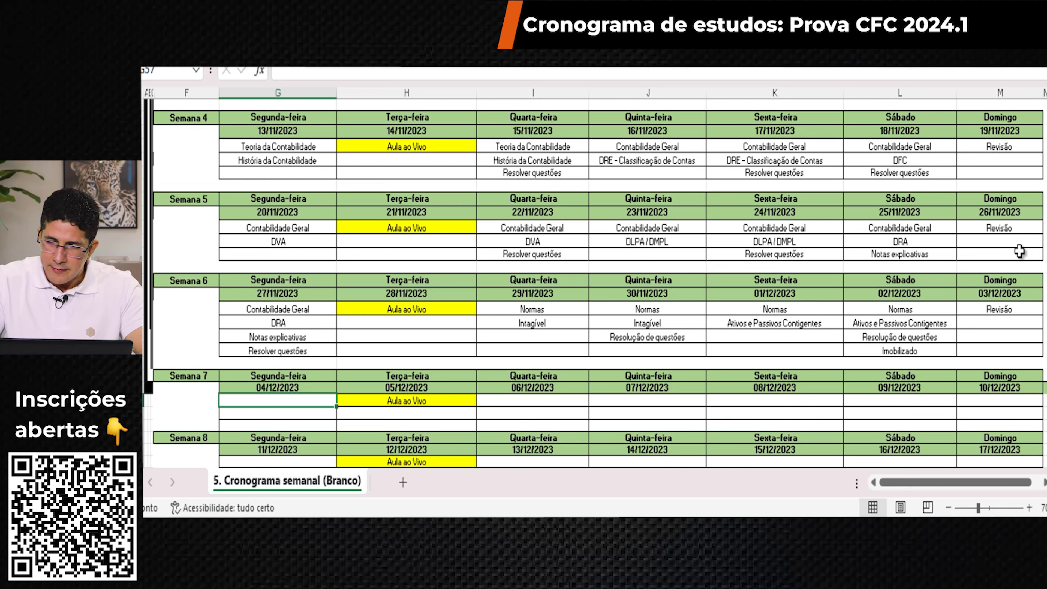
pyautogui.write('Normas')
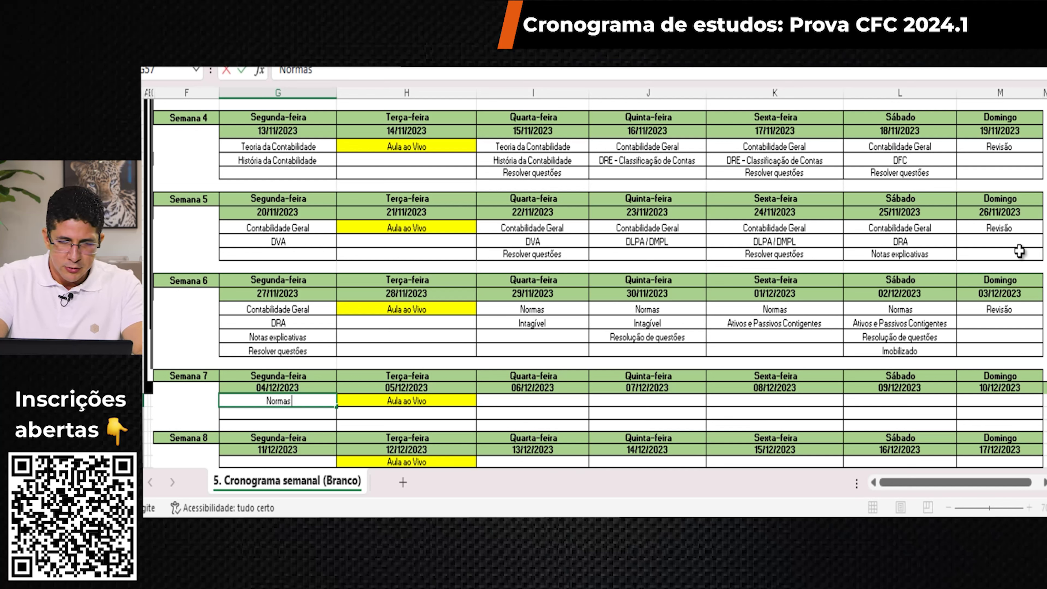
pyautogui.press('Return')
# Step: Enter "Taxa de câmbio" as the topic below Normas for Monday, 04/12/2023
pyautogui.write('Ta')
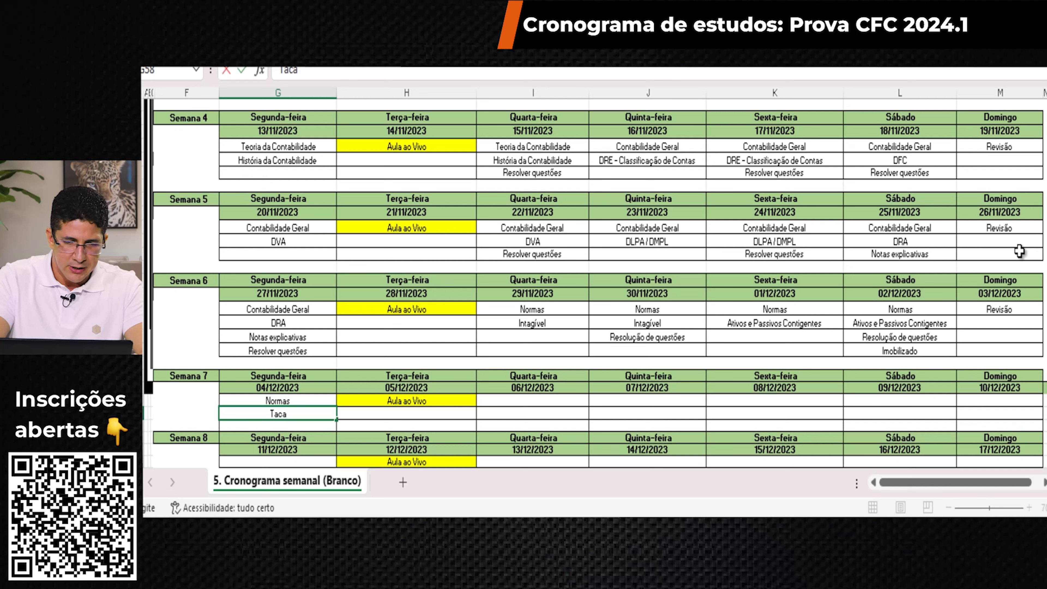
pyautogui.write('xa de cam')
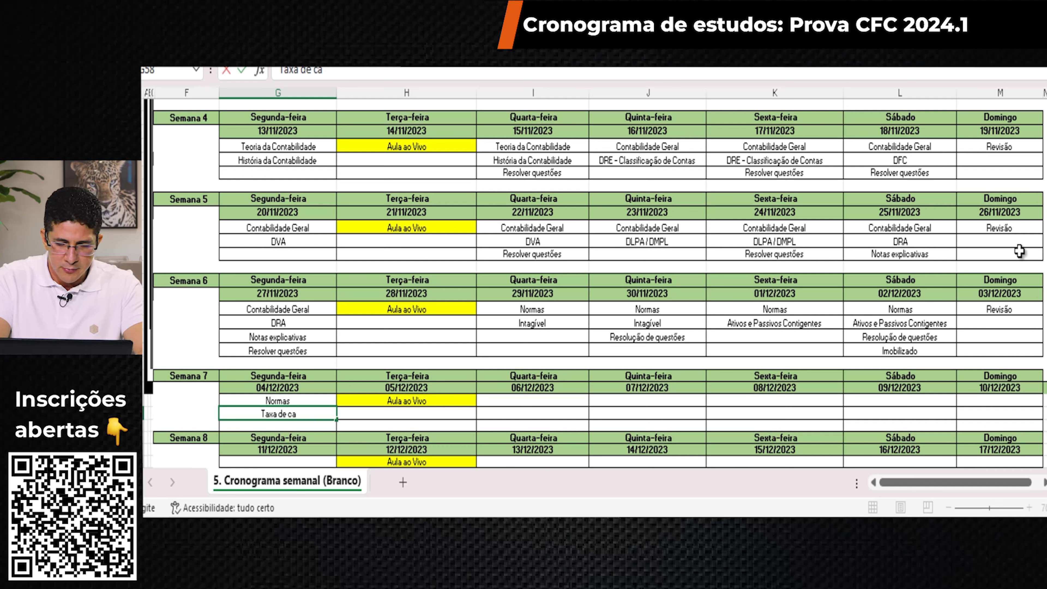
pyautogui.press('BackSpace')
pyautogui.press('BackSpace')
pyautogui.press('BackSpace')
pyautogui.write('câmbio')
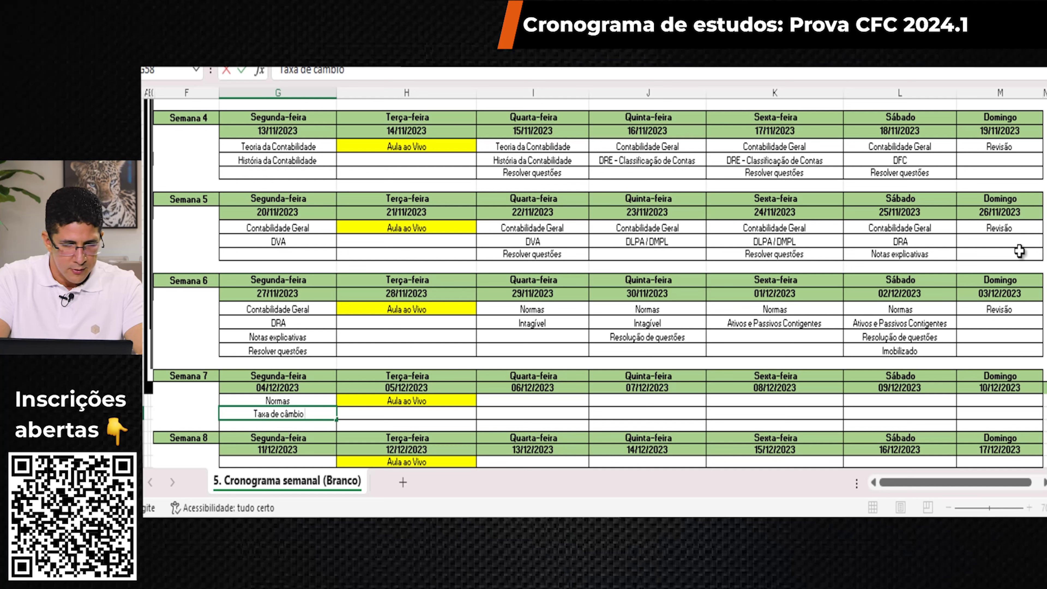
pyautogui.press('Return')
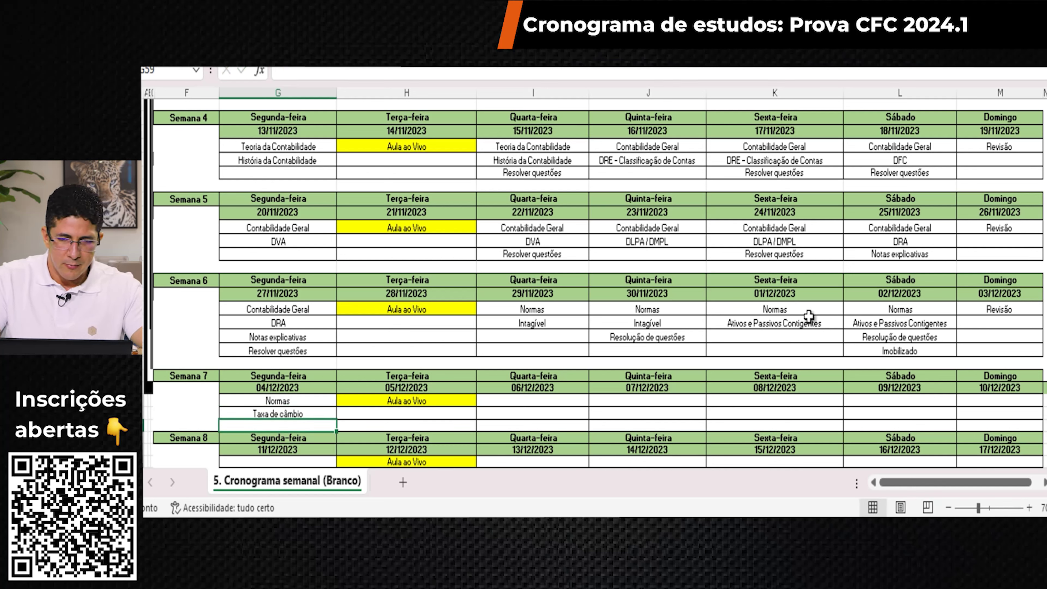
# Step: Insert a blank row directly above the Semana 8 heading row
pyautogui.click(144, 437)
pyautogui.rightClick(144, 436)
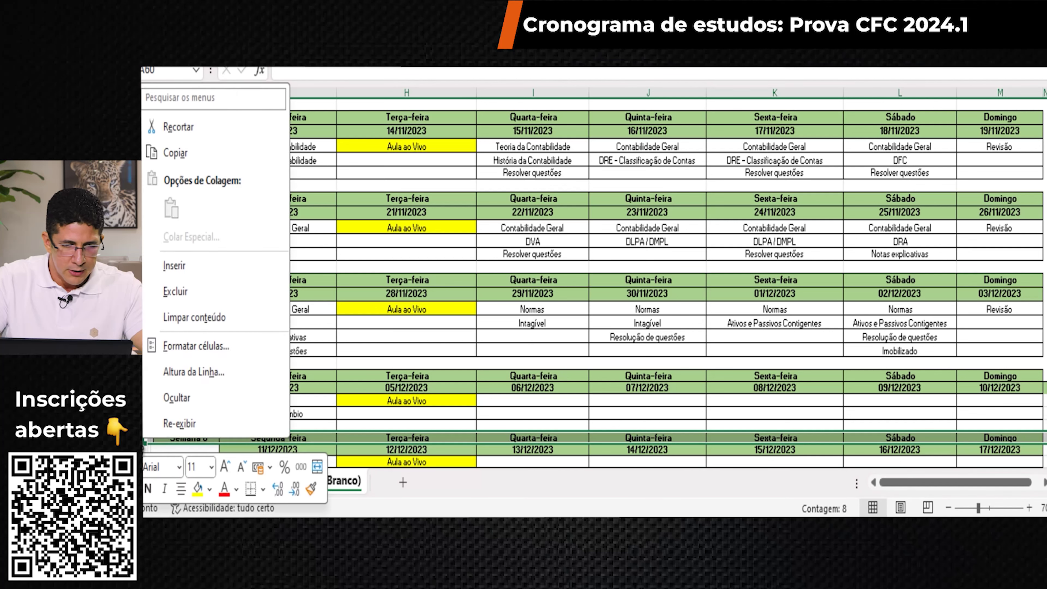
pyautogui.click(185, 269)
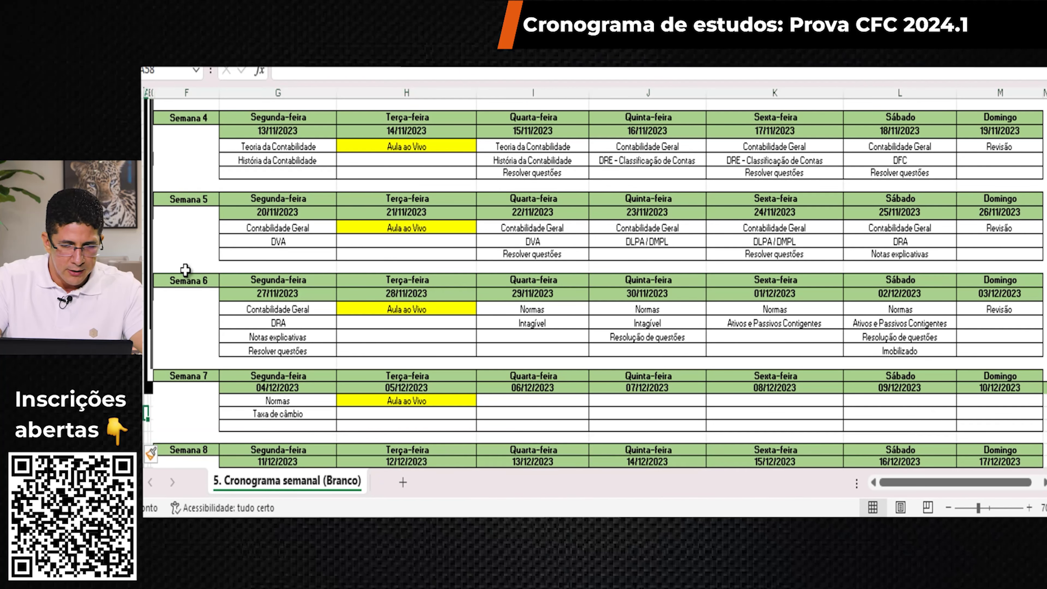
# Step: Copy Monday's Normas and Taxa de câmbio entries in Semana 7 to Wednesday, 06/12/2023
pyautogui.hotkey('shift', 'Up')
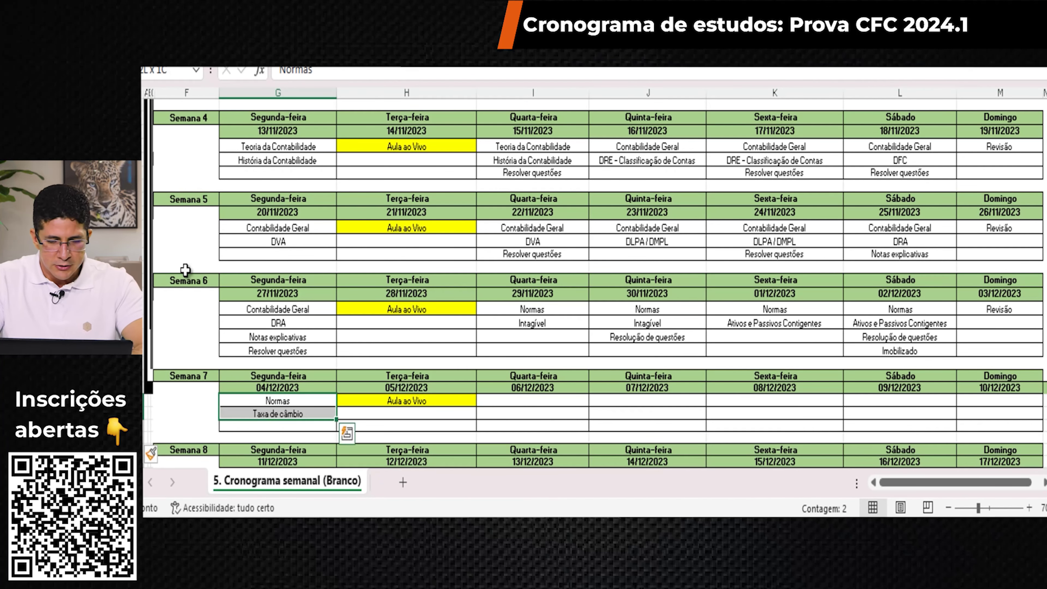
pyautogui.hotkey('ctrl', 'c')
pyautogui.press('Right')
pyautogui.press('Right')
pyautogui.press('Right')
pyautogui.press('Left')
pyautogui.hotkey('ctrl', 'v')
# Step: Enter "Resolução de questões" below Taxa de câmbio for Wednesday, 06/12/2023
pyautogui.press('Down')
pyautogui.press('Down')
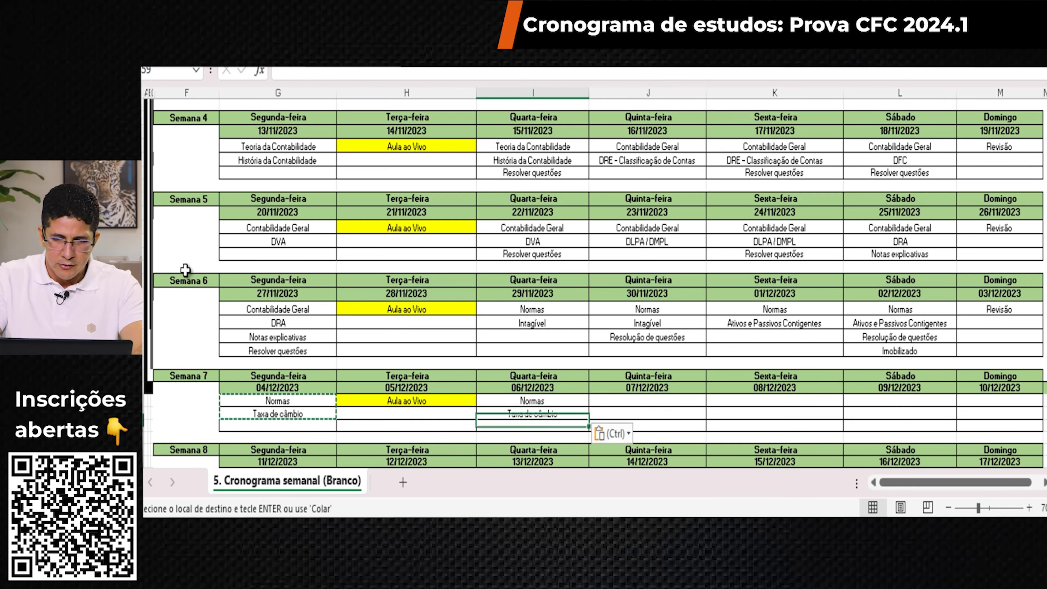
pyautogui.write('Resolução de quest')
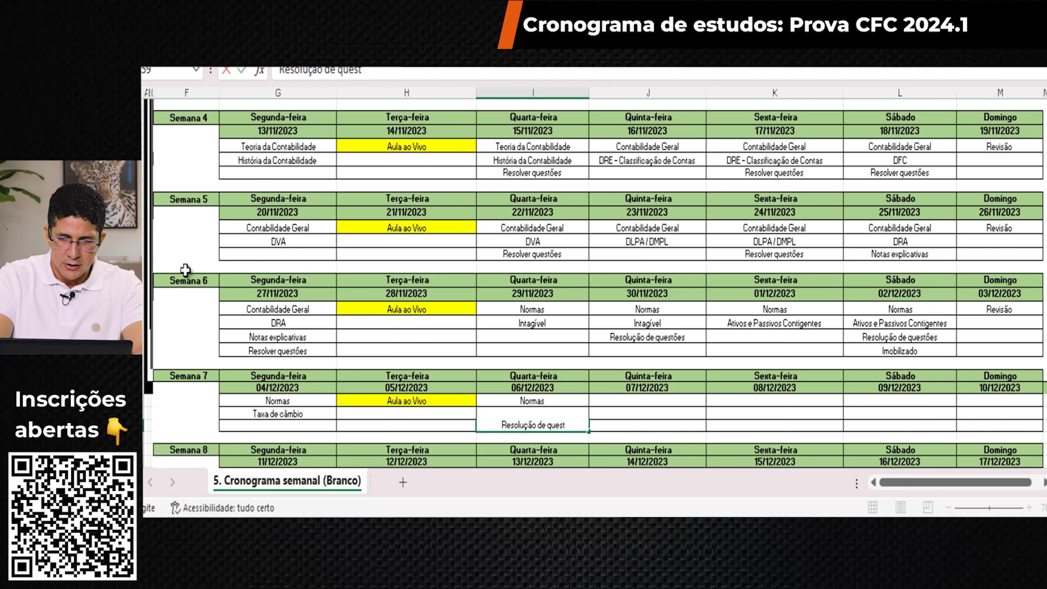
pyautogui.write('ões')
pyautogui.hotkey('ctrl', 'Return')
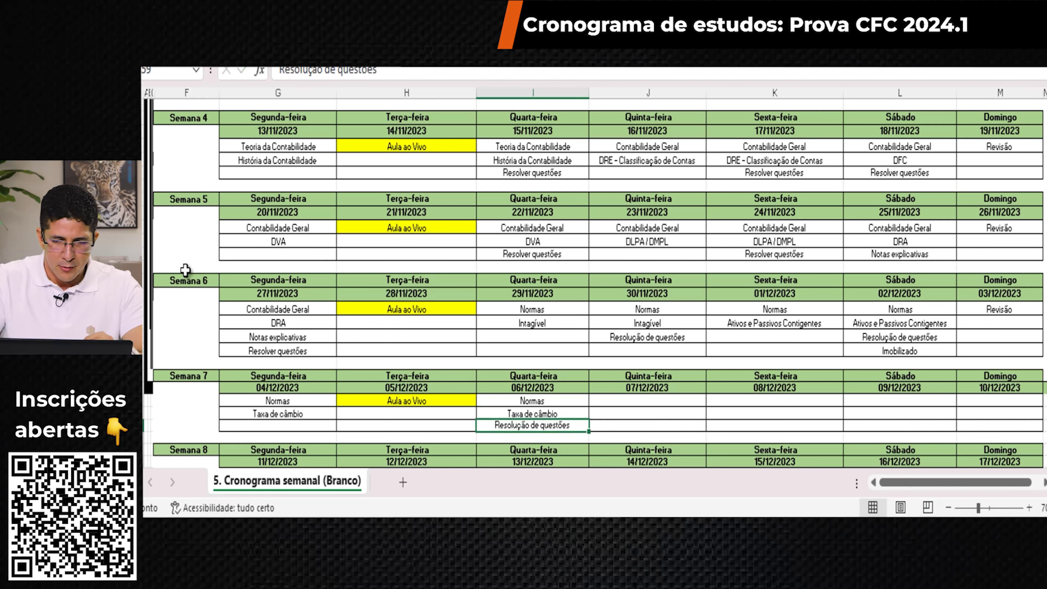
# Step: Copy Wednesday's Normas entry in Semana 7 to the first row of Thursday, 07/12/2023
pyautogui.press('Right')
pyautogui.press('Up')
pyautogui.press('Up')
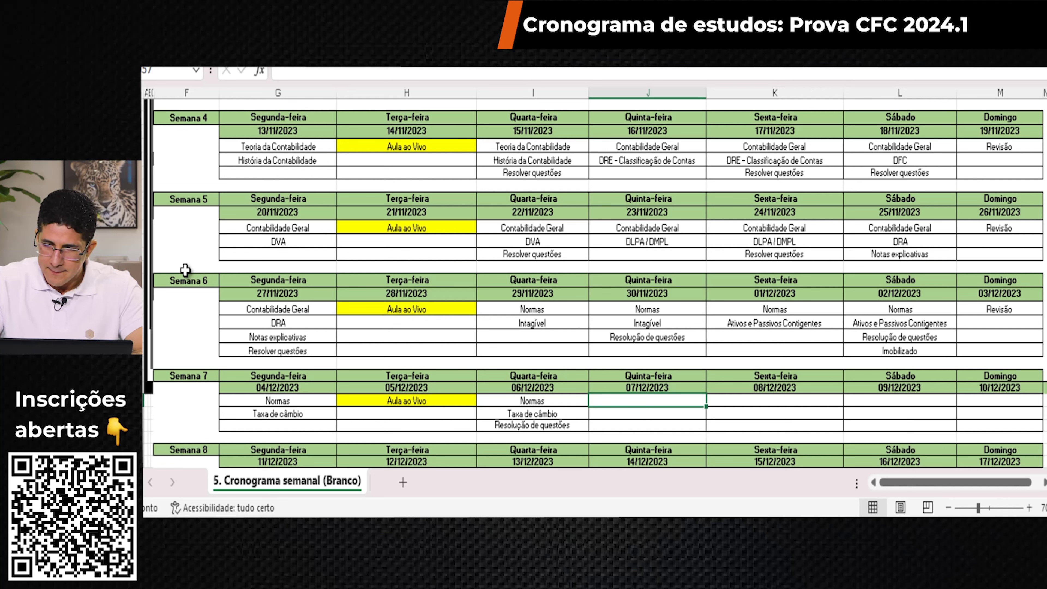
pyautogui.press('Left')
pyautogui.press('Down')
pyautogui.press('Down')
pyautogui.press('Up')
pyautogui.press('Up')
pyautogui.press('Up')
pyautogui.press('Right')
pyautogui.press('Left')
pyautogui.press('Down')
pyautogui.hotkey('ctrl', 'c')
pyautogui.press('Right')
pyautogui.hotkey('ctrl', 'v')
# Step: Enter "Investimentos Coligadas/contradas/contradora" as the topic below Normas for Thursday, 07/12/2023
pyautogui.press('Down')
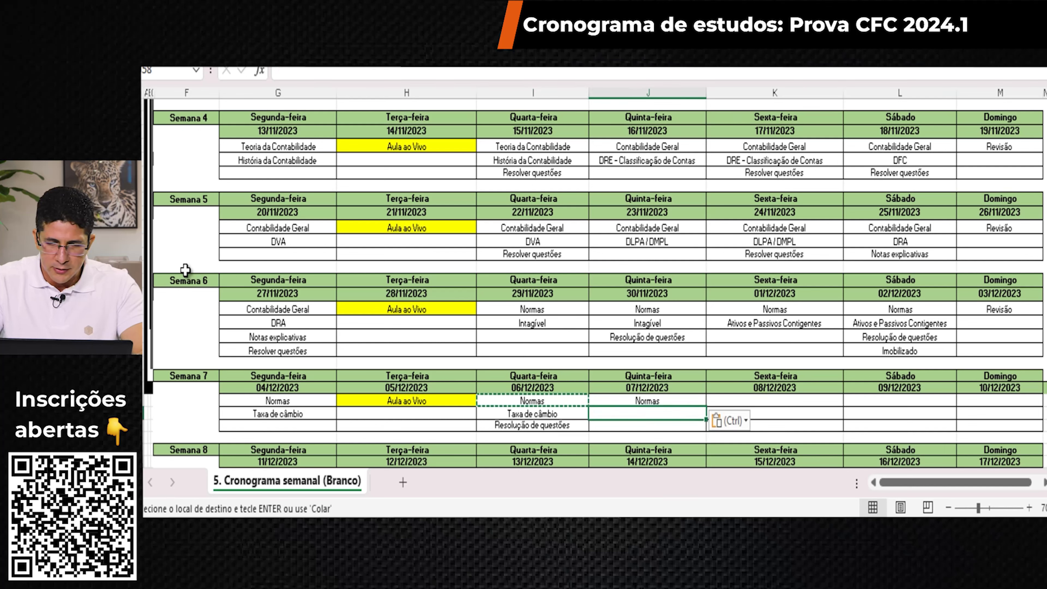
pyautogui.write('Invest')
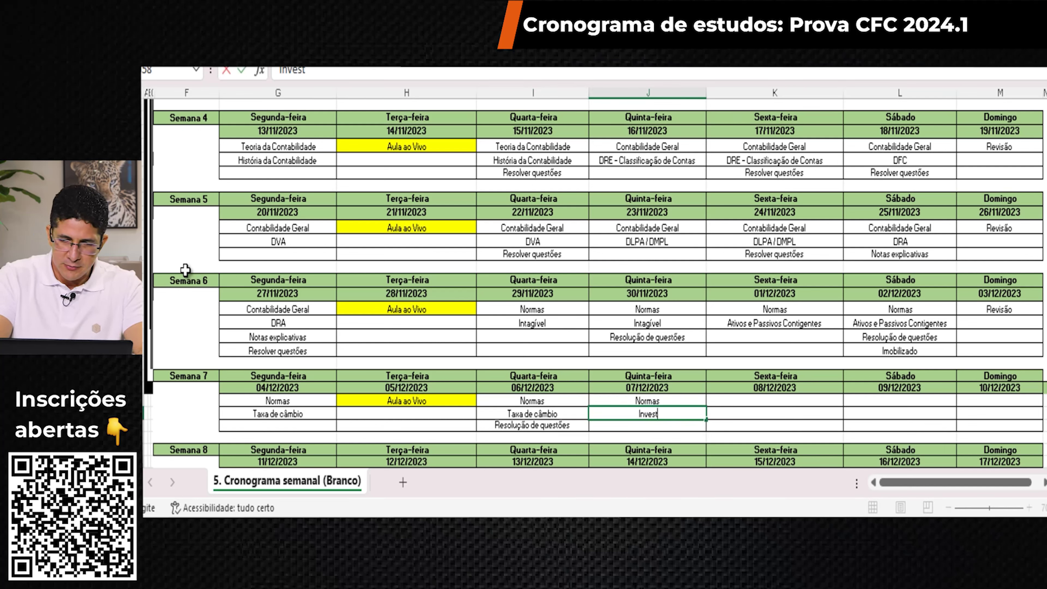
pyautogui.write('iment')
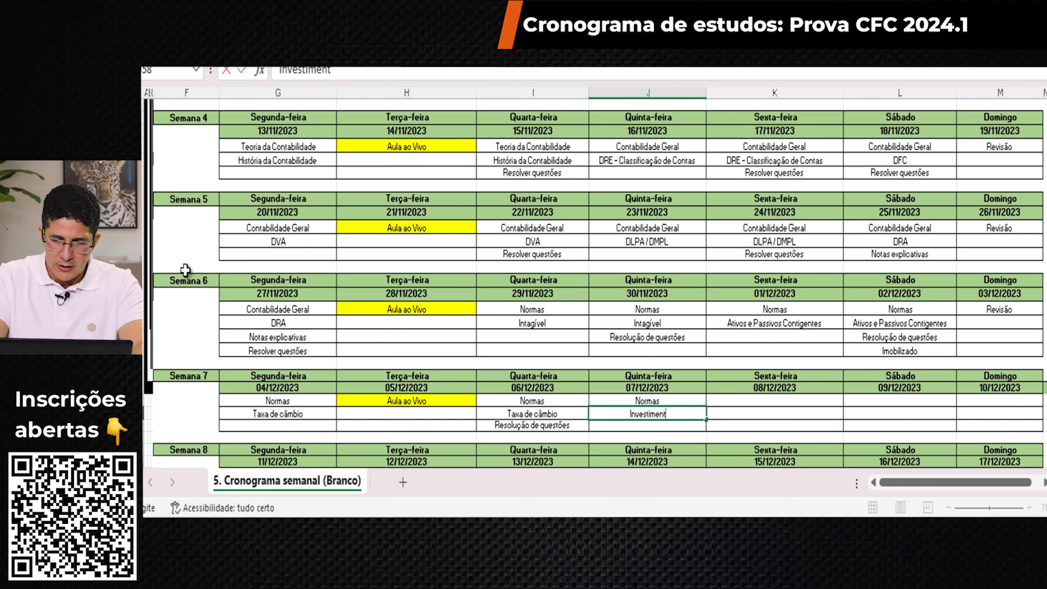
pyautogui.write('os Co')
pyautogui.press('BackSpace')
pyautogui.press('BackSpace')
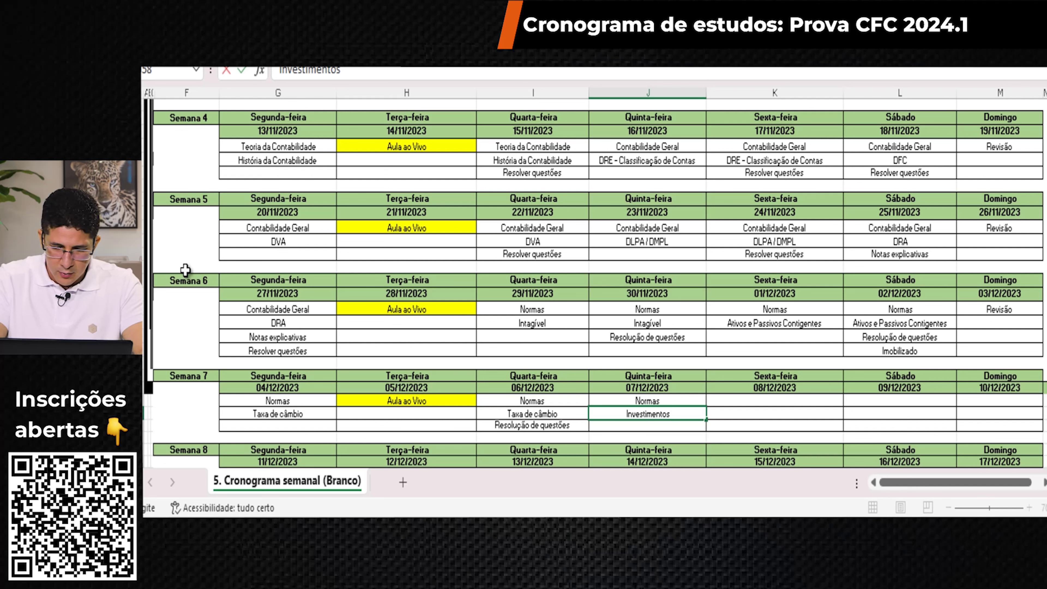
pyautogui.write('C')
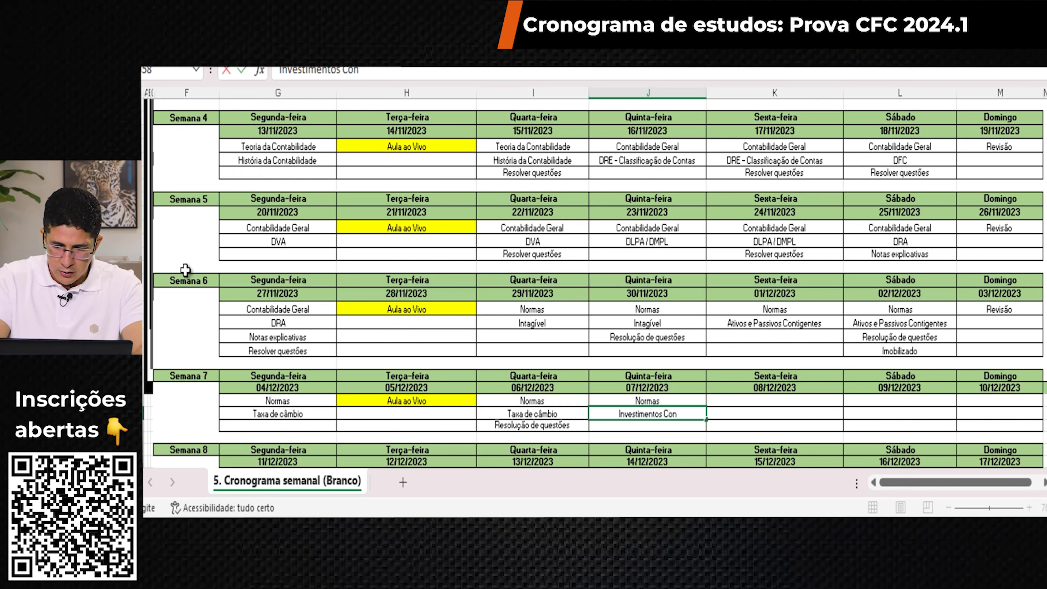
pyautogui.write('on')
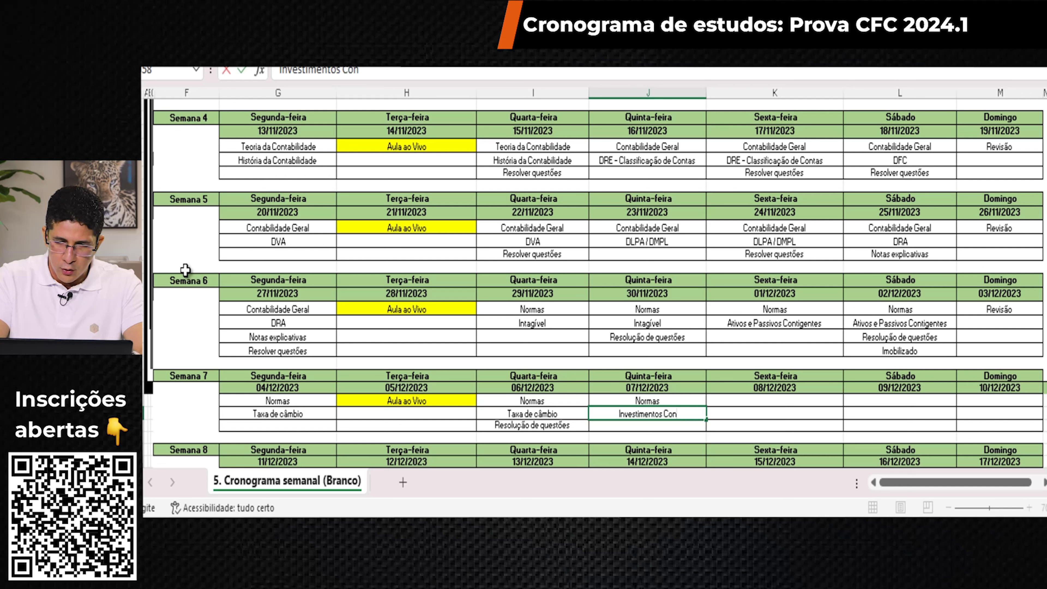
pyautogui.press('BackSpace')
pyautogui.write('ligadas')
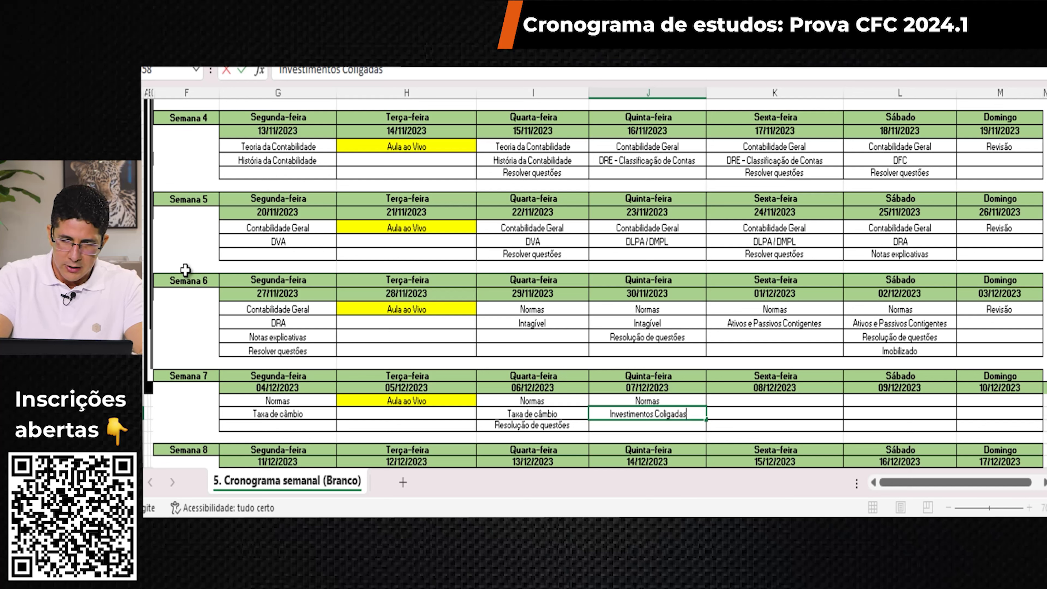
pyautogui.write('/contra')
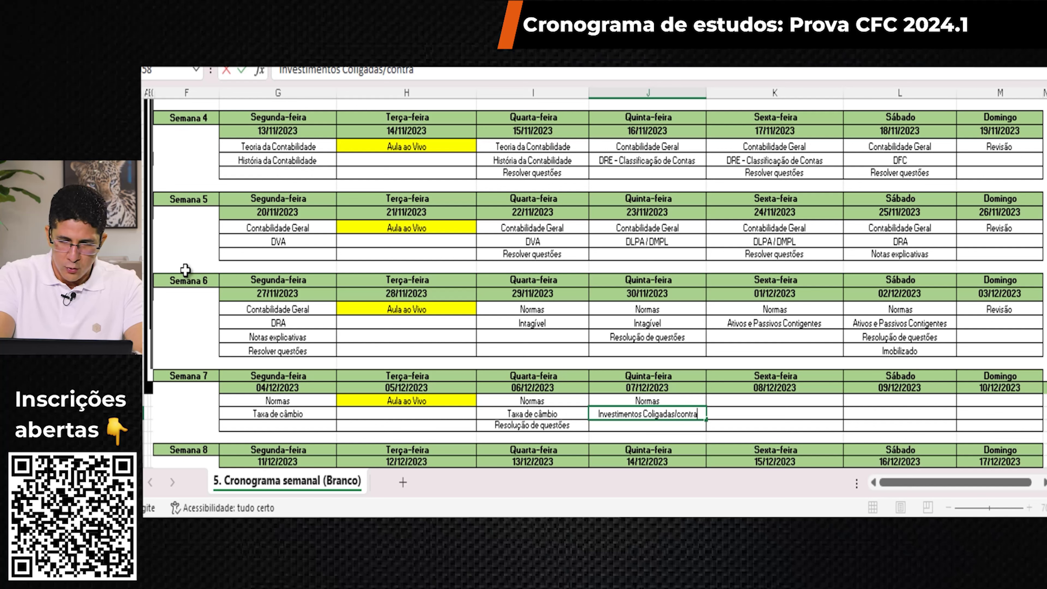
pyautogui.write('das')
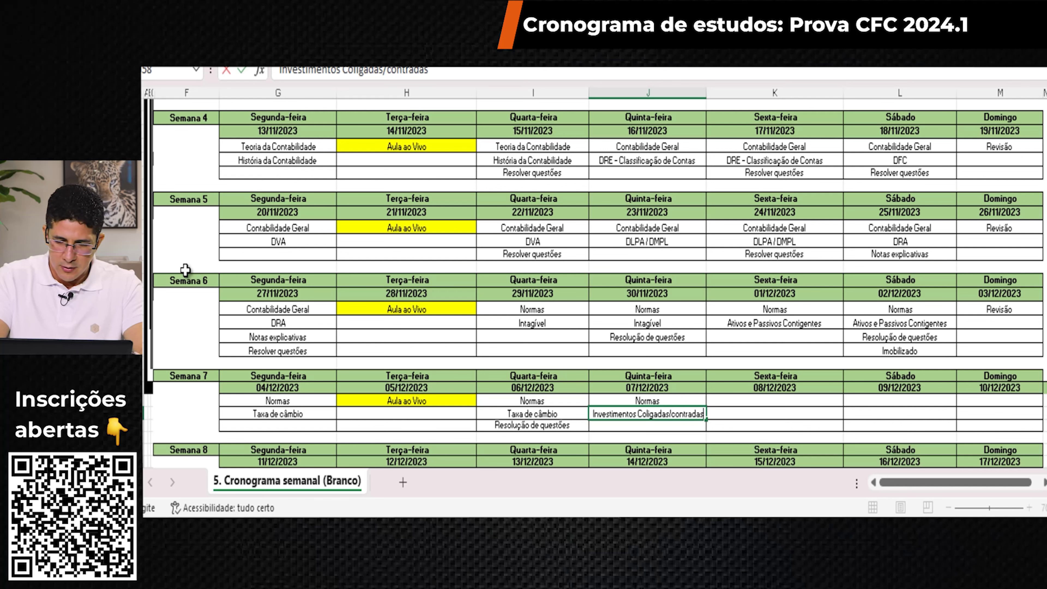
pyautogui.write('/contr')
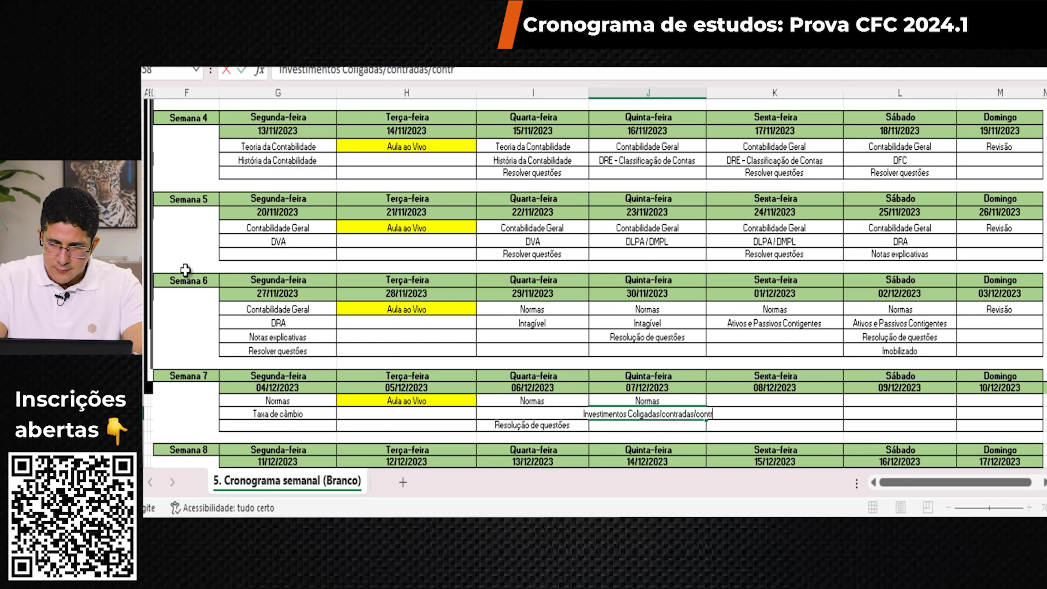
pyautogui.write('adora')
pyautogui.press('Return')
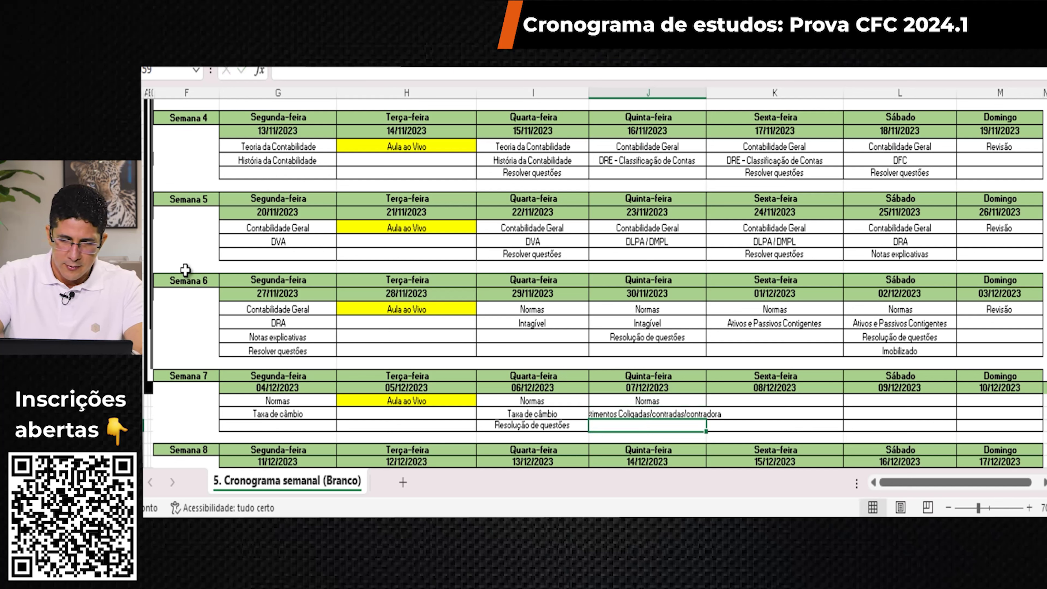
# Step: Enter "Equivalência patrominio" below the investments topic for Thursday, 07/12/2023
pyautogui.write('Equi')
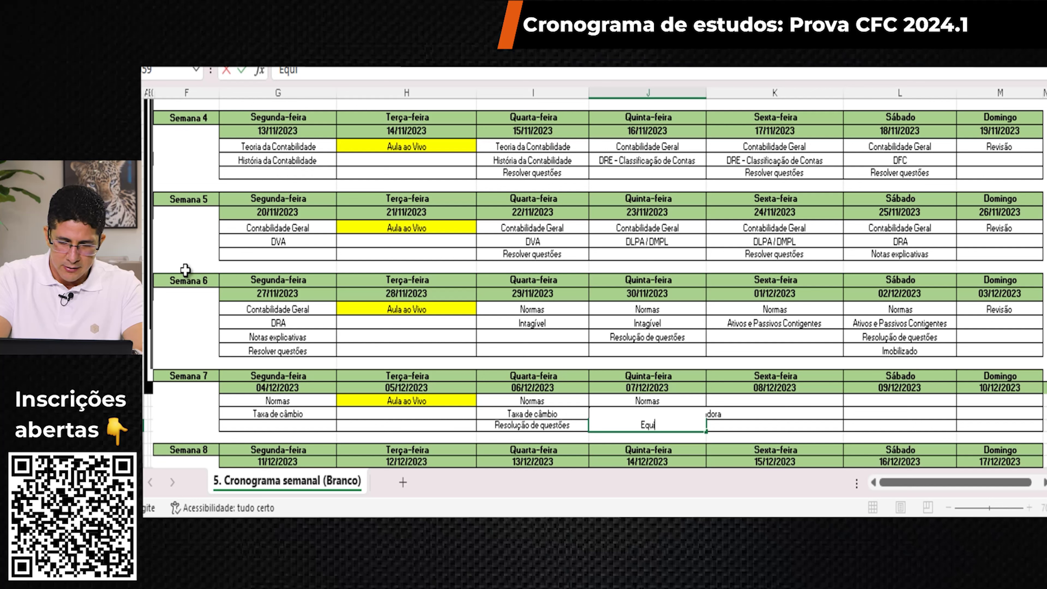
pyautogui.write('valência pa')
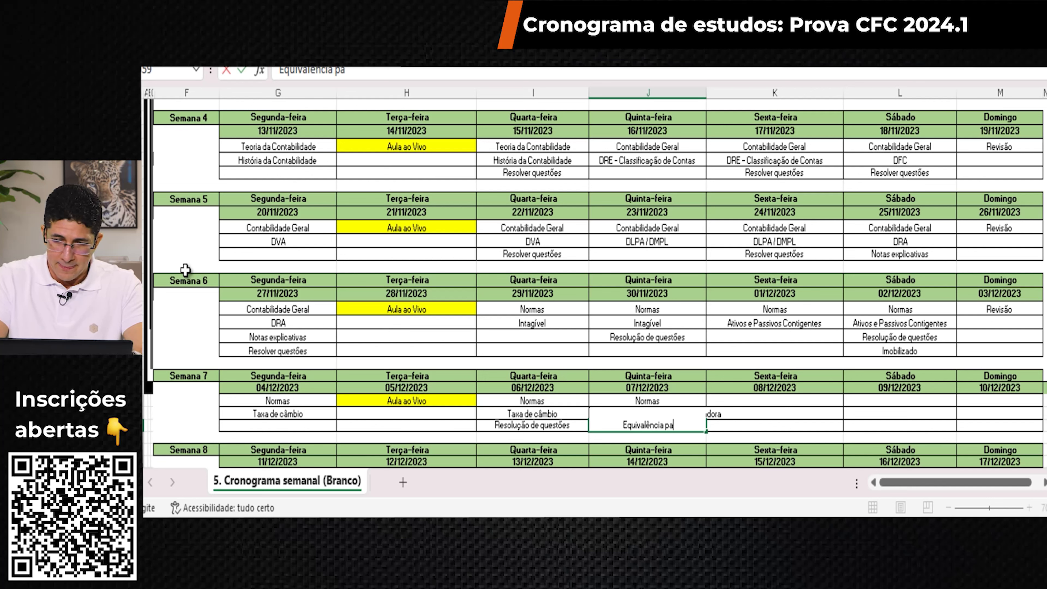
pyautogui.write('tromin')
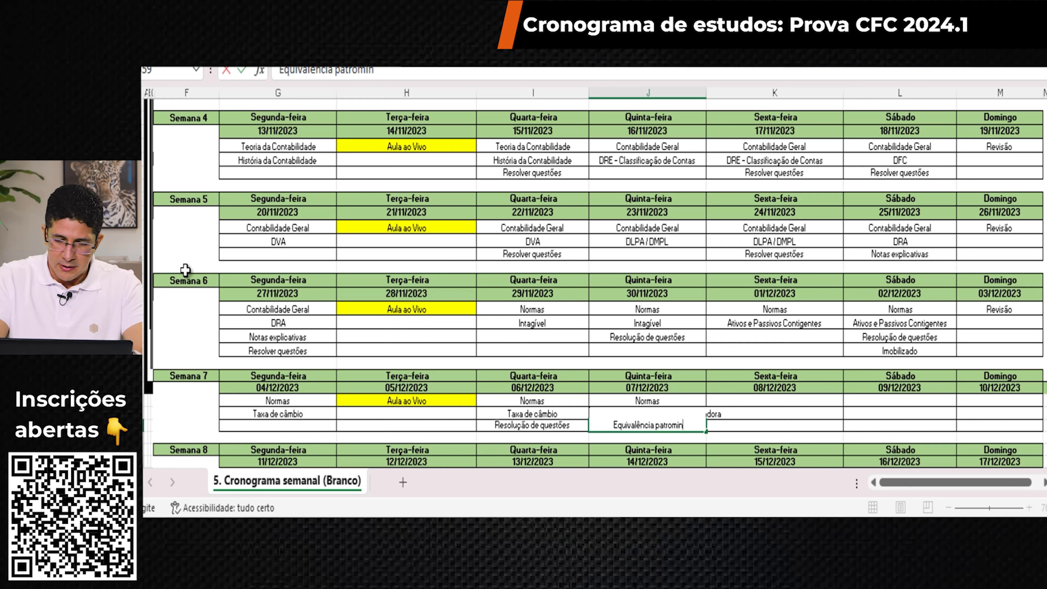
pyautogui.write('io')
pyautogui.press('Return')
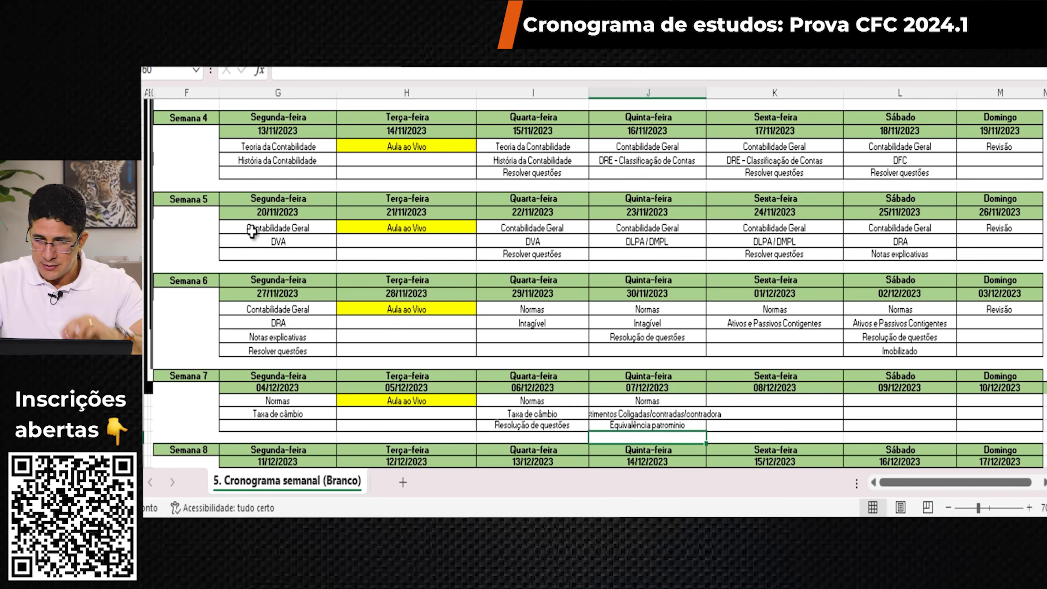
# Step: Widen column J to fit the investments topic and insert another blank row above the Semana 8 heading
pyautogui.moveTo(706, 94); pyautogui.dragTo(749, 98)
pyautogui.click(689, 412)
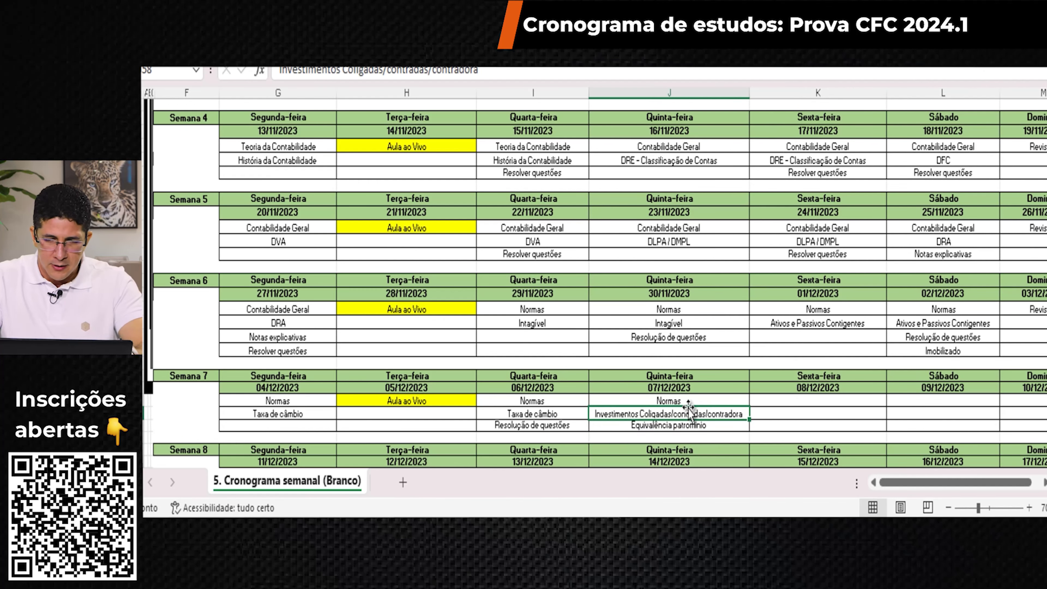
pyautogui.click(147, 450)
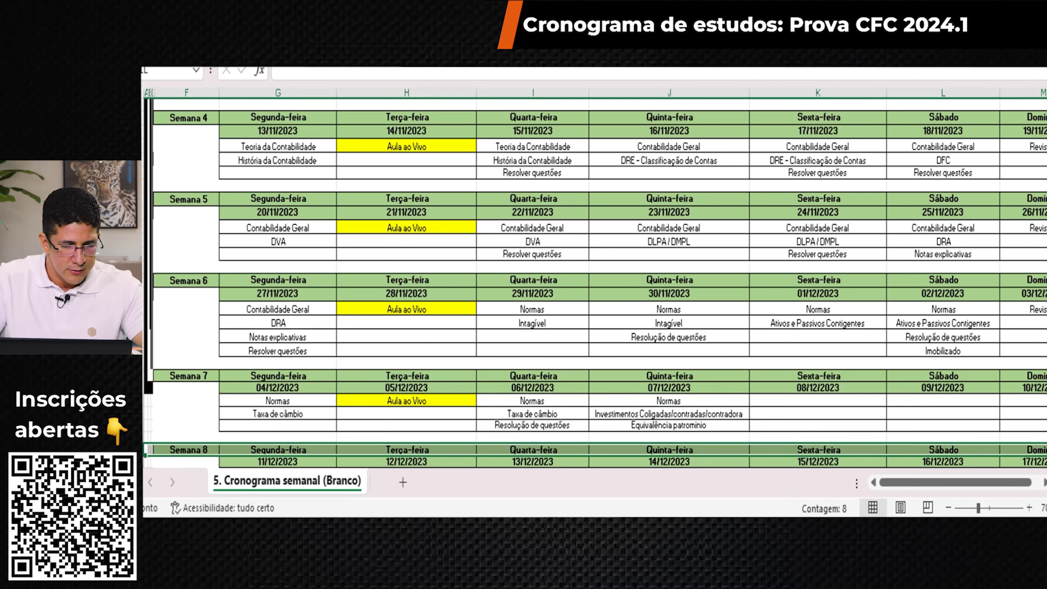
pyautogui.rightClick(146, 450)
pyautogui.click(198, 283)
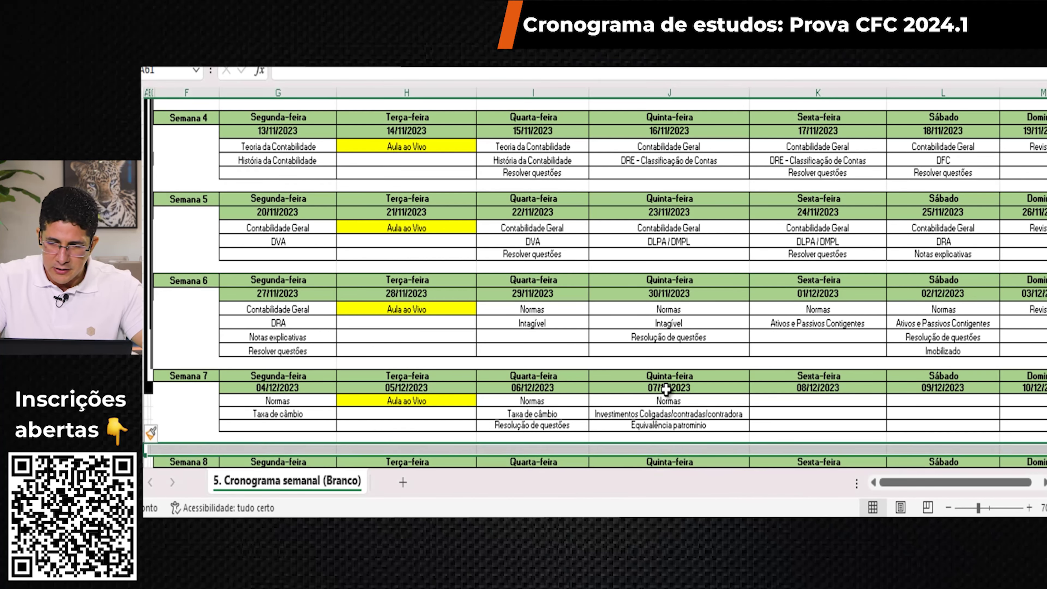
# Step: Copy Thursday's three Semana 7 entries, from Normas to Equivalência patrominio, to Friday, 08/12/2023
pyautogui.click(691, 398)
pyautogui.hotkey('shift', 'Down')
pyautogui.hotkey('shift', 'Down')
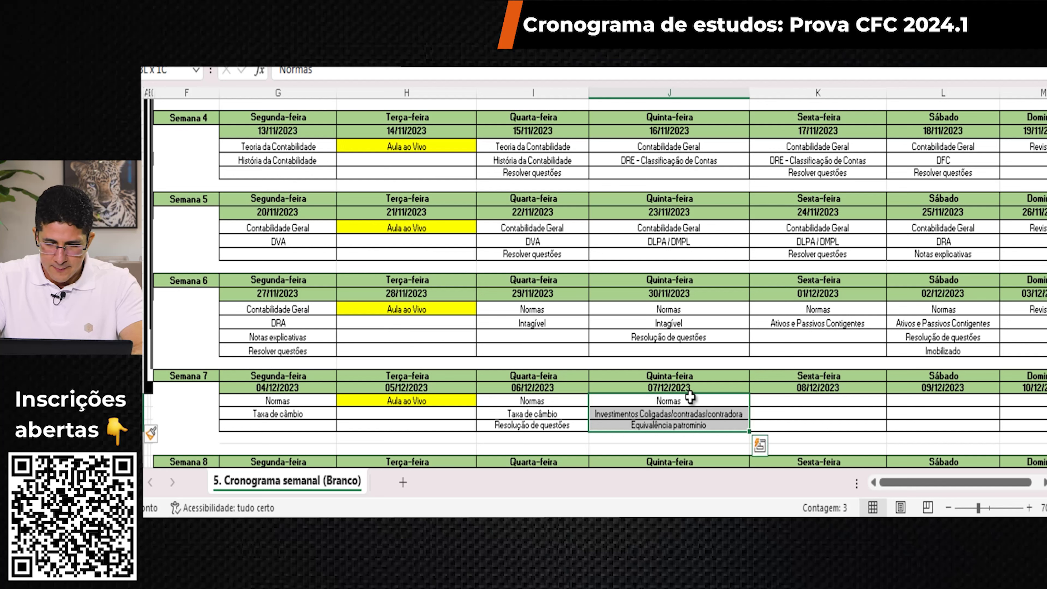
pyautogui.hotkey('ctrl', 'c')
pyautogui.press('Right')
pyautogui.hotkey('ctrl', 'v')
pyautogui.press('Escape')
# Step: Copy Wednesday's Resolução de questões entry to the cell below Equivalência patrominio for Friday, 08/12/2023
pyautogui.press('Down')
pyautogui.press('Down')
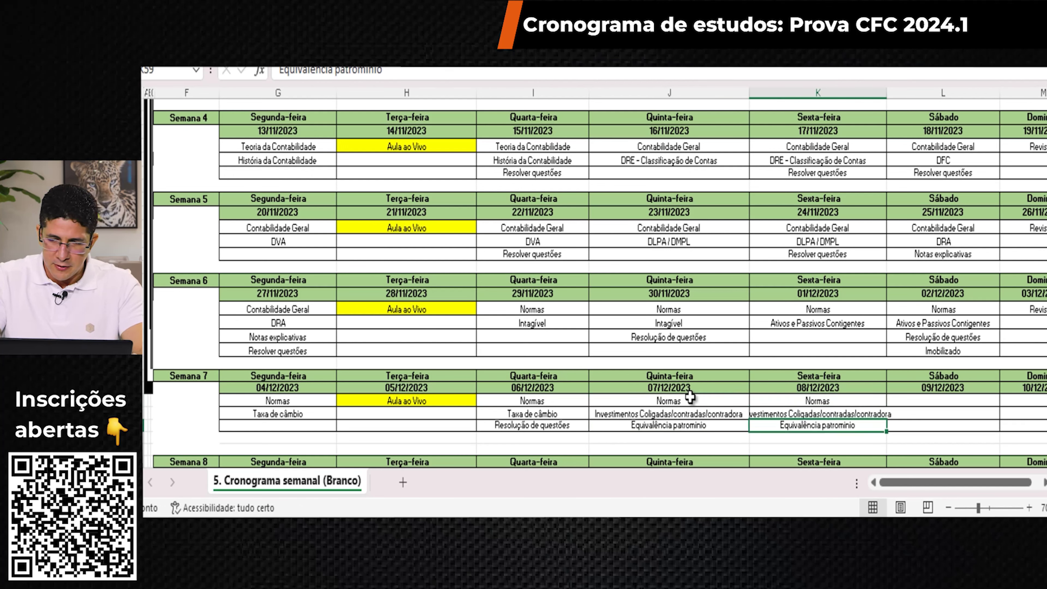
pyautogui.press('Left')
pyautogui.press('Left')
pyautogui.hotkey('ctrl', 'c')
pyautogui.press('Right')
pyautogui.press('Right')
pyautogui.press('Down')
pyautogui.hotkey('ctrl', 'v')
pyautogui.press('Escape')
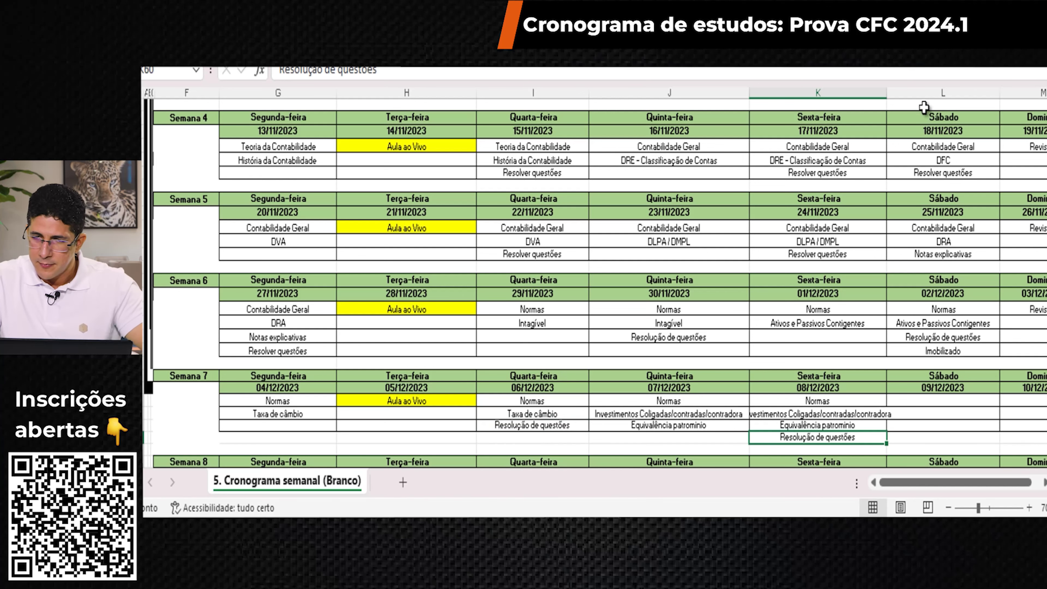
# Step: Widen column K to fit the investments topic for Friday, 08/12/2023
pyautogui.moveTo(887, 89); pyautogui.dragTo(901, 89)
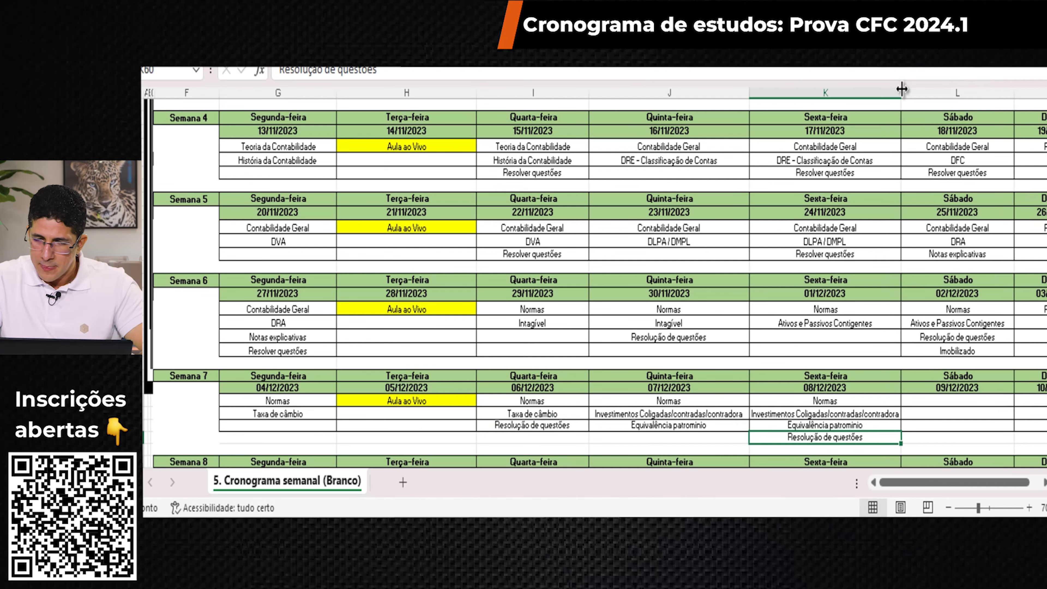
pyautogui.press('Right')
pyautogui.press('Right')
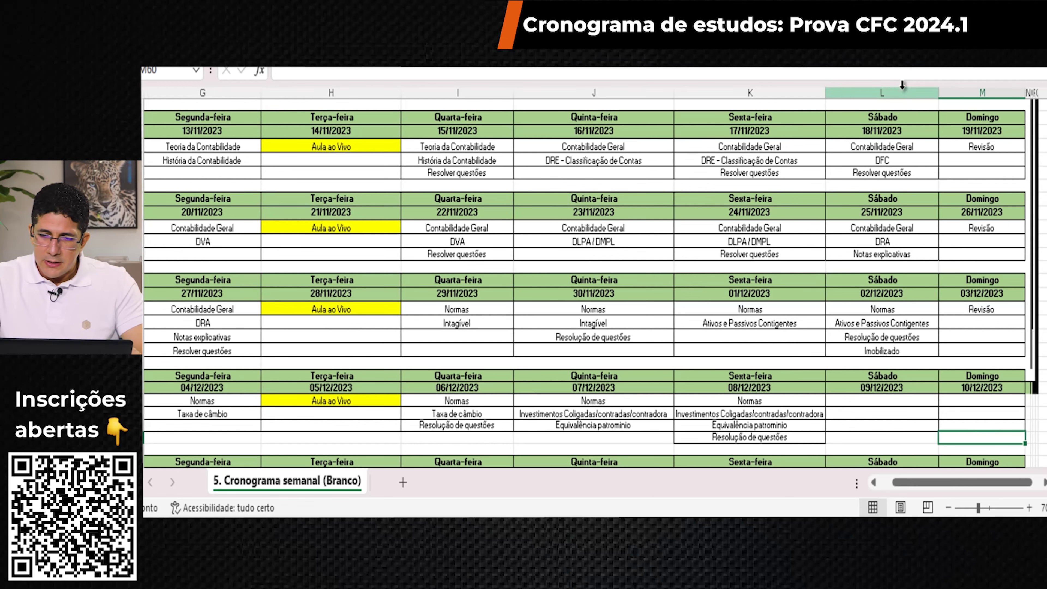
# Step: Enter "Consolidação de Balanço" as the topic for Saturday, 09/12/2023, in the second row of Semana 7 entries
pyautogui.press('Left')
pyautogui.press('Left')
pyautogui.press('Up')
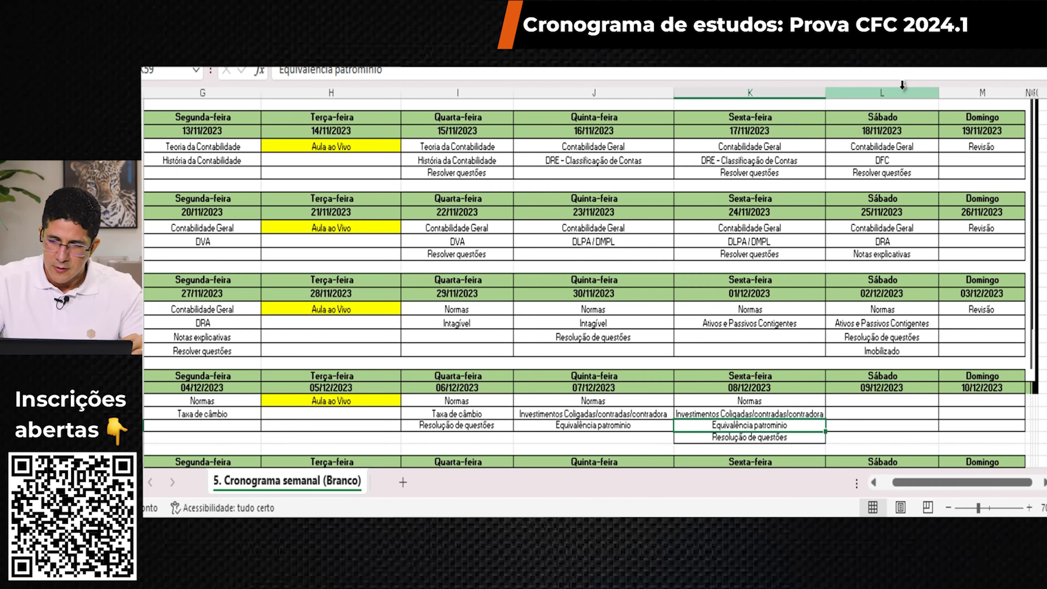
pyautogui.press('Up')
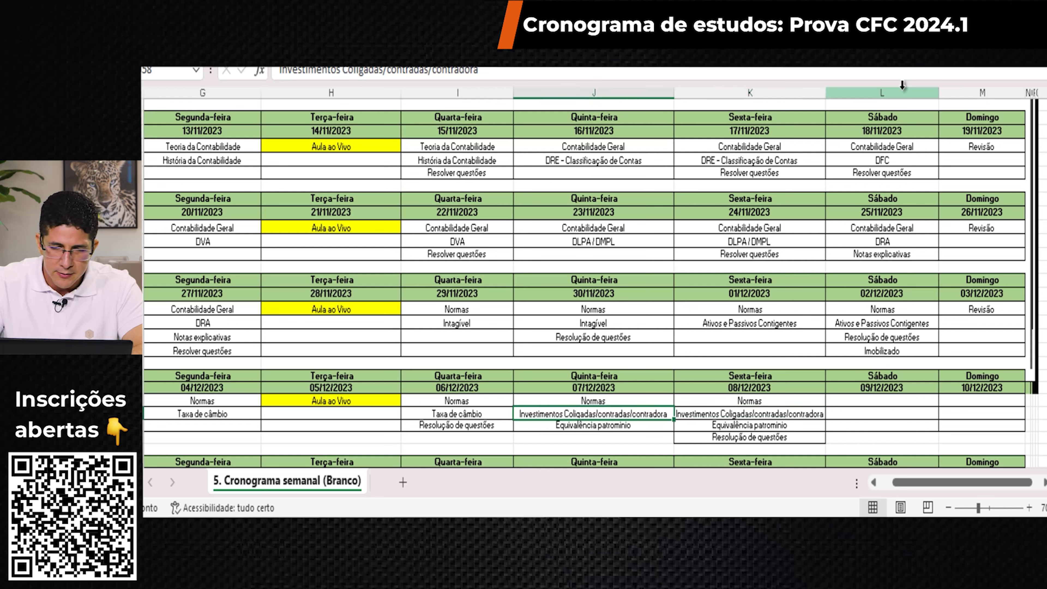
pyautogui.press('Right')
pyautogui.write('Co')
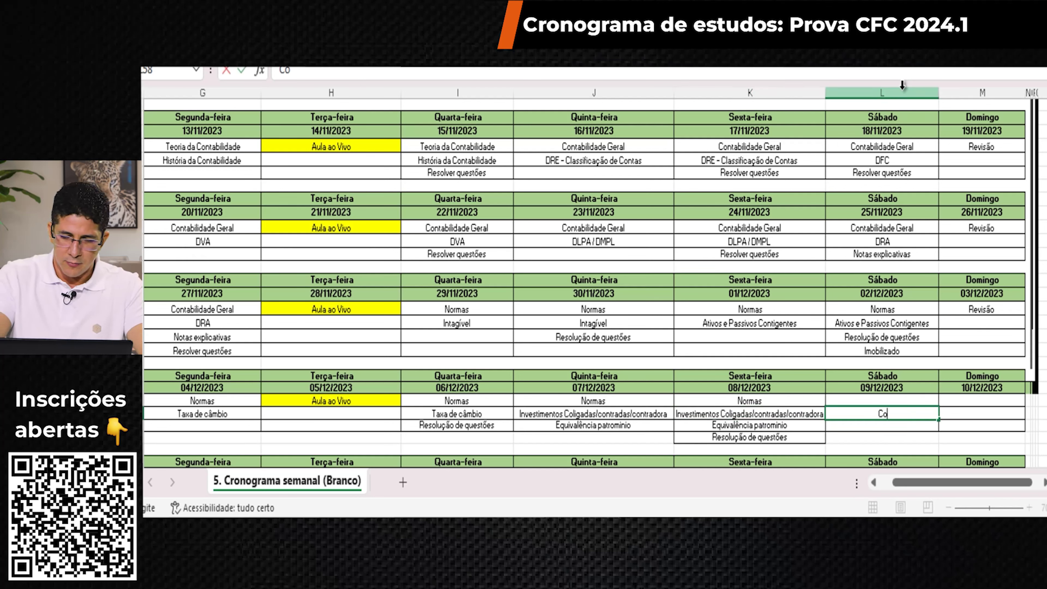
pyautogui.write('nco')
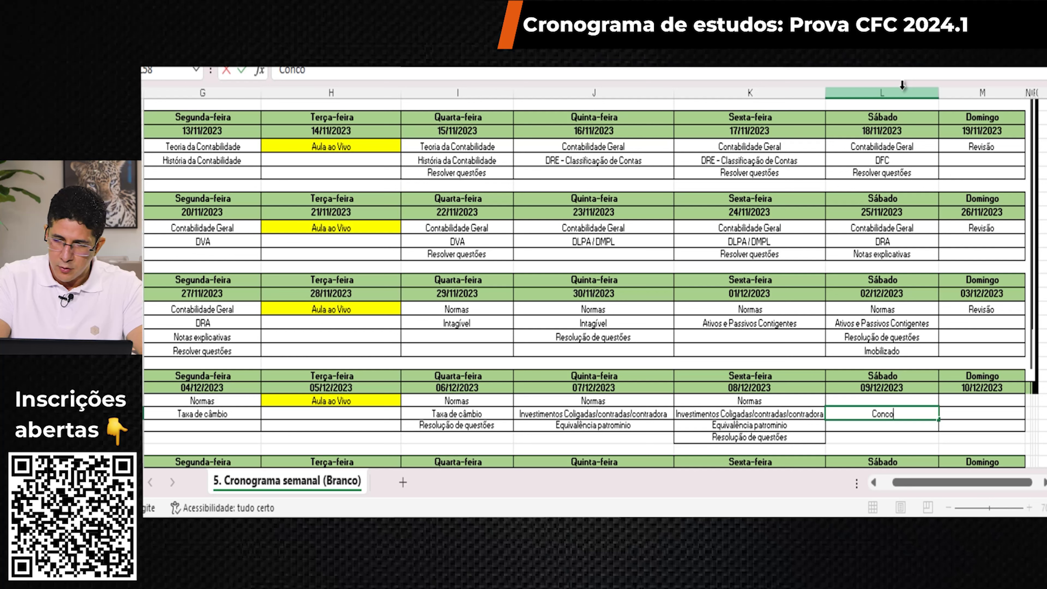
pyautogui.press('BackSpace')
pyautogui.press('BackSpace')
pyautogui.write('solidação de Balanço')
pyautogui.press('Return')
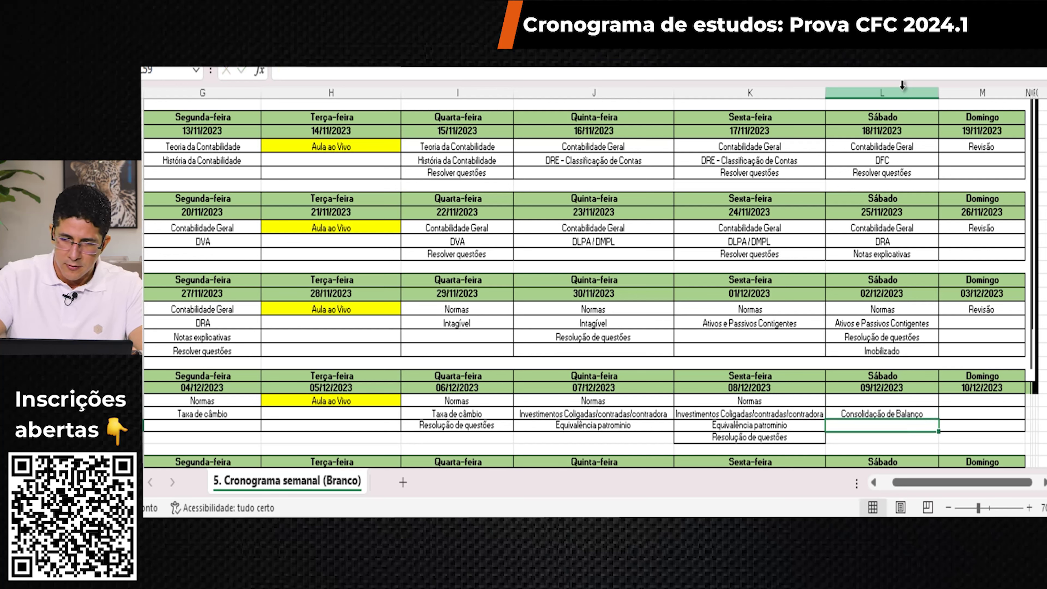
# Step: Copy Friday's Normas entry in Semana 7 to Saturday, 09/12/2023, directly below the date
pyautogui.press('Up')
pyautogui.press('Up')
pyautogui.press('Left')
pyautogui.hotkey('ctrl', 'c')
pyautogui.press('Right')
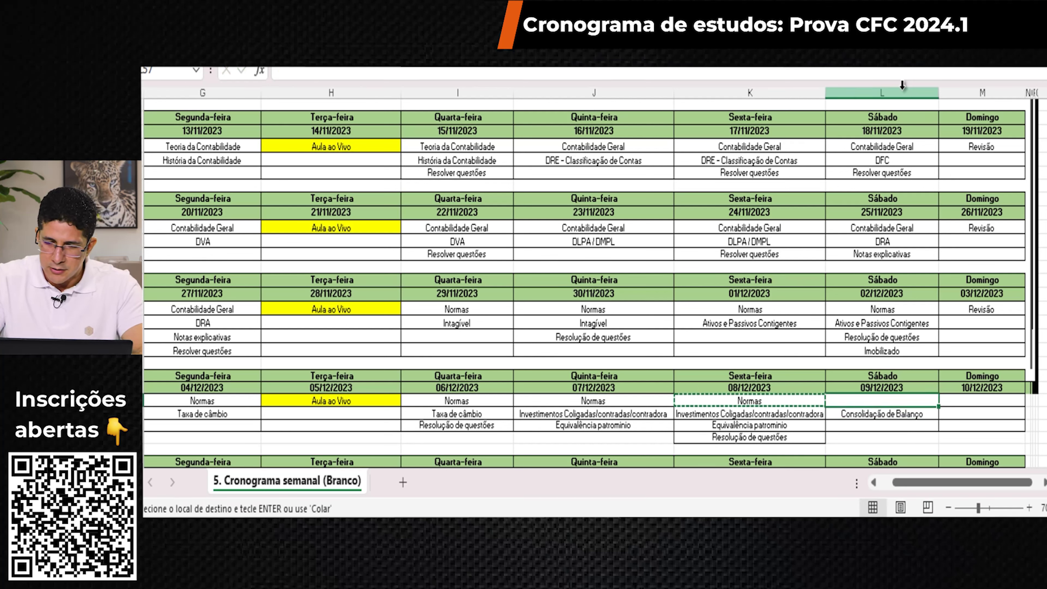
pyautogui.press('Return')
# Step: Copy Friday's Resolução de questões entry to the cell below Consolidação de Balanço for Saturday, 09/12/2023
pyautogui.press('Down')
pyautogui.press('Down')
pyautogui.press('Left')
pyautogui.press('Down')
pyautogui.hotkey('ctrl', 'c')
pyautogui.press('Right')
pyautogui.press('Up')
pyautogui.hotkey('ctrl', 'v')
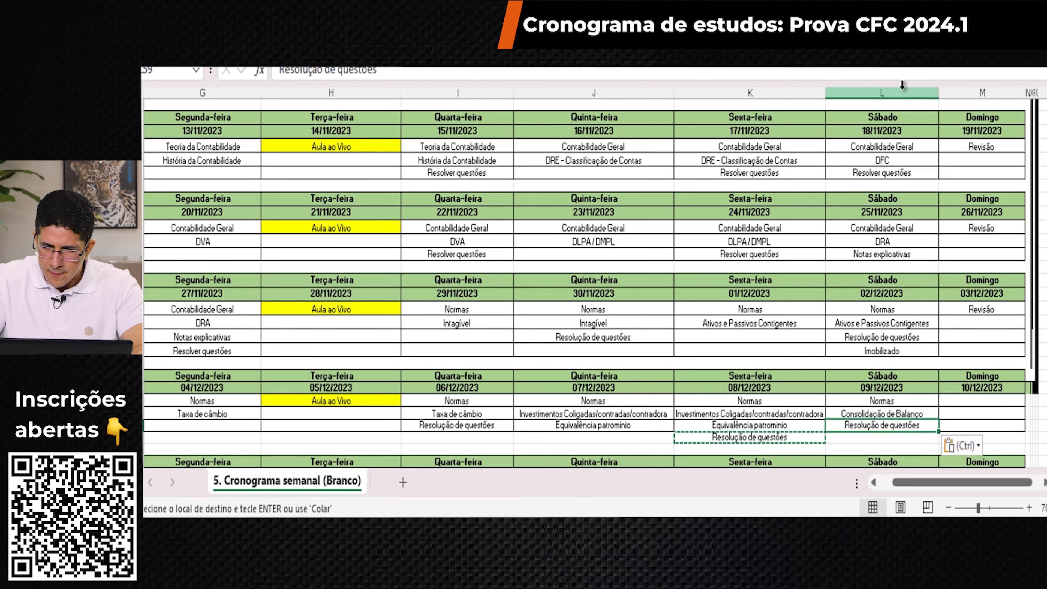
pyautogui.press('Escape')
pyautogui.press('Right')
pyautogui.press('Up')
pyautogui.press('Up')
pyautogui.press('Up')
pyautogui.press('Up')
pyautogui.press('Up')
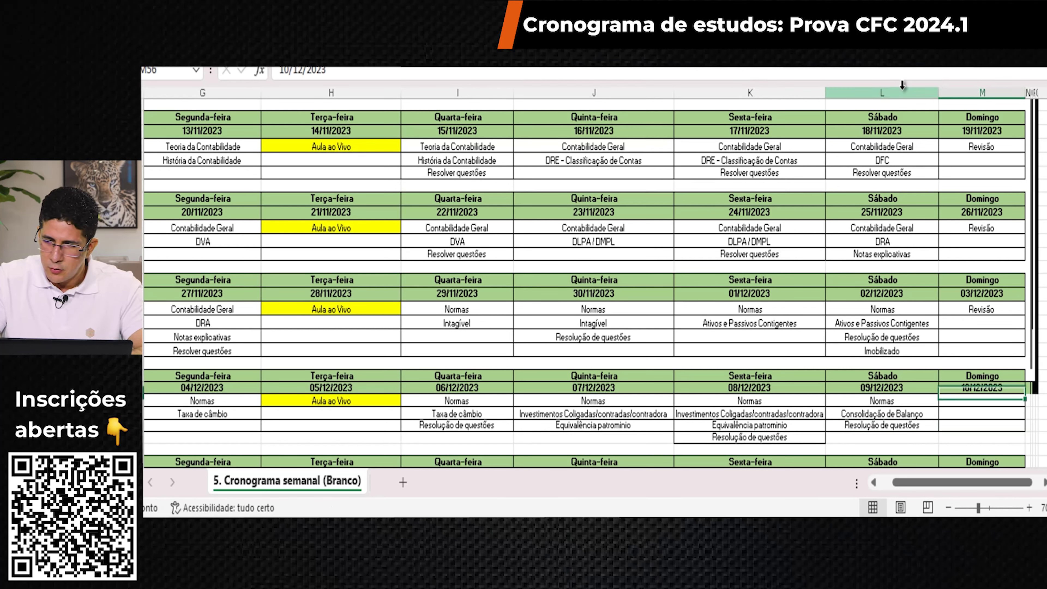
pyautogui.press('Down')
pyautogui.press('Down')
pyautogui.press('Down')
pyautogui.press('Down')
pyautogui.press('Down')
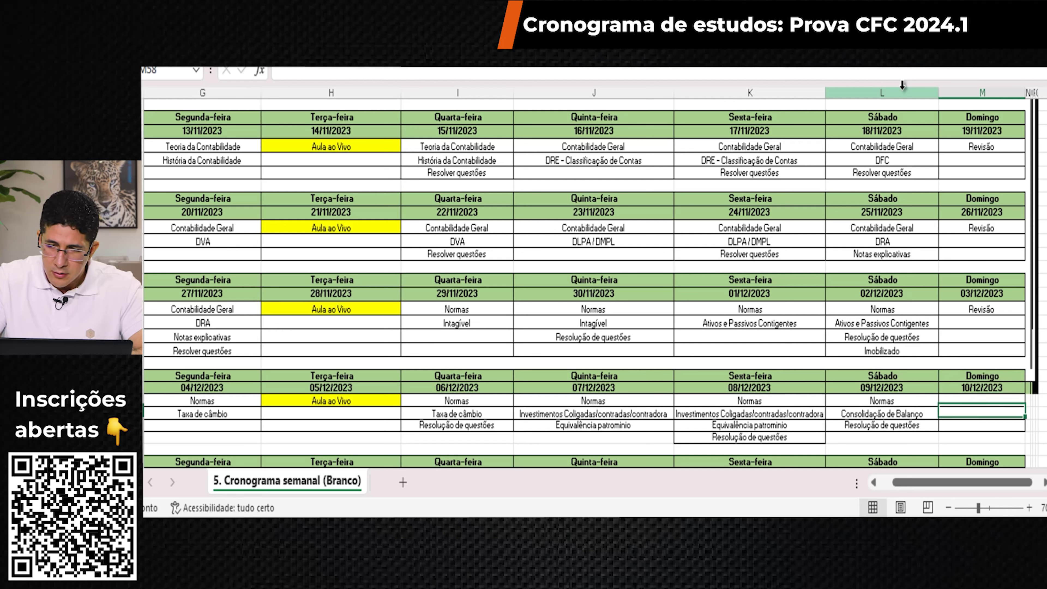
pyautogui.press('Left')
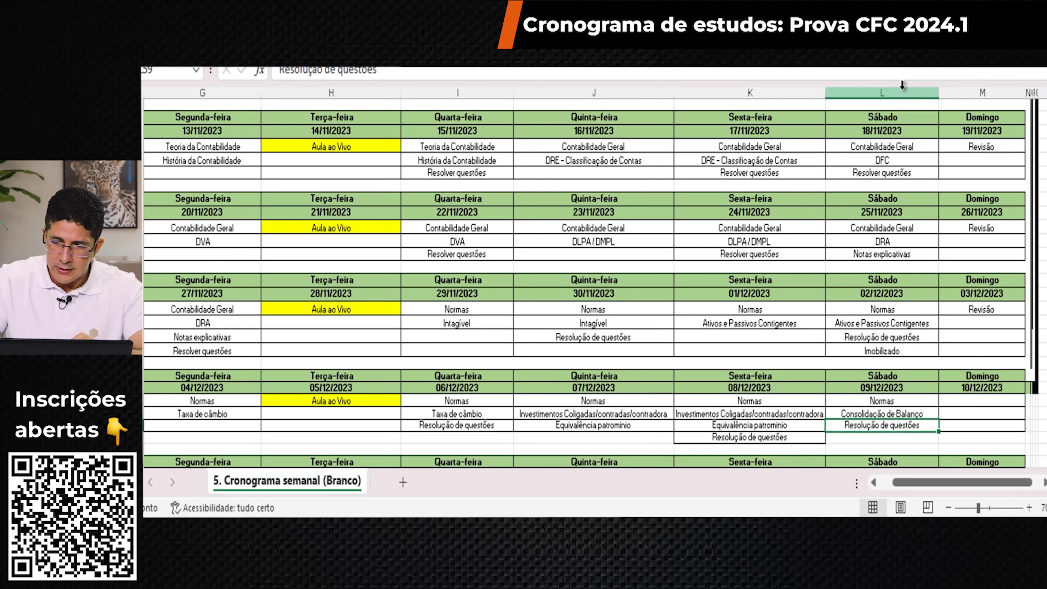
pyautogui.press('Up')
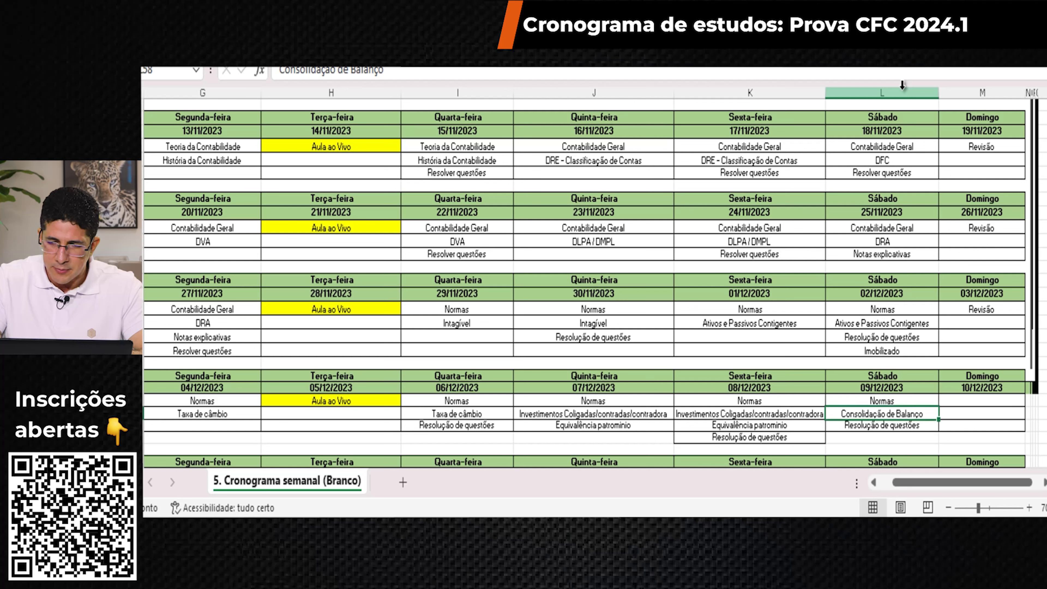
pyautogui.press('Down')
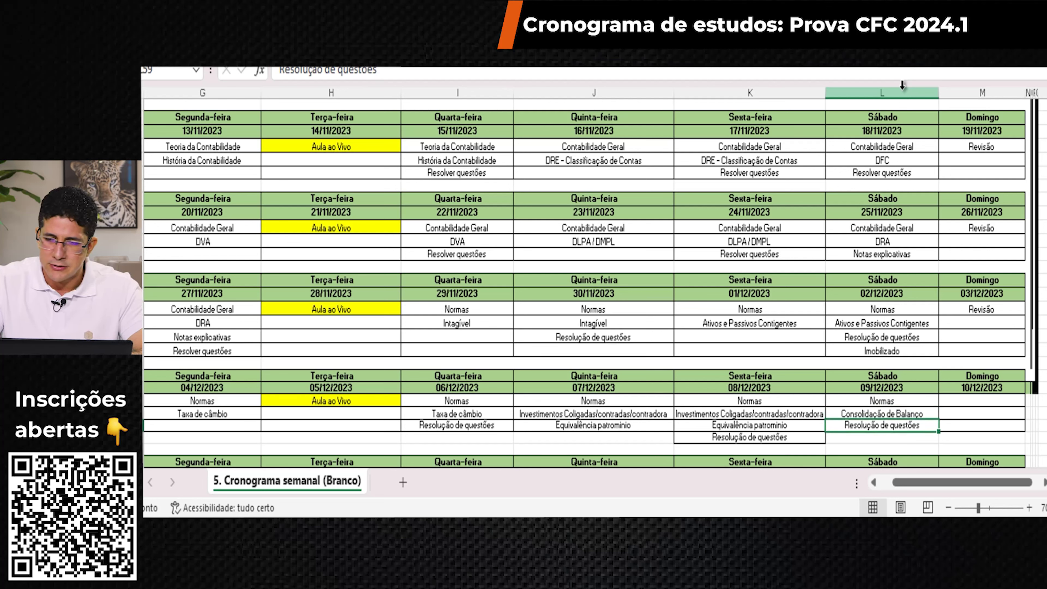
pyautogui.press('Up')
pyautogui.press('Up')
pyautogui.press('Down')
pyautogui.press('Down')
pyautogui.press('Down')
pyautogui.press('Up')
pyautogui.press('Up')
pyautogui.press('Up')
# Step: Copy the Revisão entry from Sunday, 03/12/2023, to Sunday, 10/12/2023, in Semana 7
pyautogui.press('Right')
pyautogui.press('Up')
pyautogui.press('Up')
pyautogui.press('Up')
pyautogui.press('Up')
pyautogui.press('Up')
pyautogui.press('Up')
pyautogui.press('Up')
pyautogui.hotkey('ctrl', 'c')
pyautogui.press('Down')
pyautogui.press('Down')
pyautogui.press('Down')
pyautogui.press('Down')
pyautogui.press('Down')
pyautogui.press('Down')
pyautogui.press('Down')
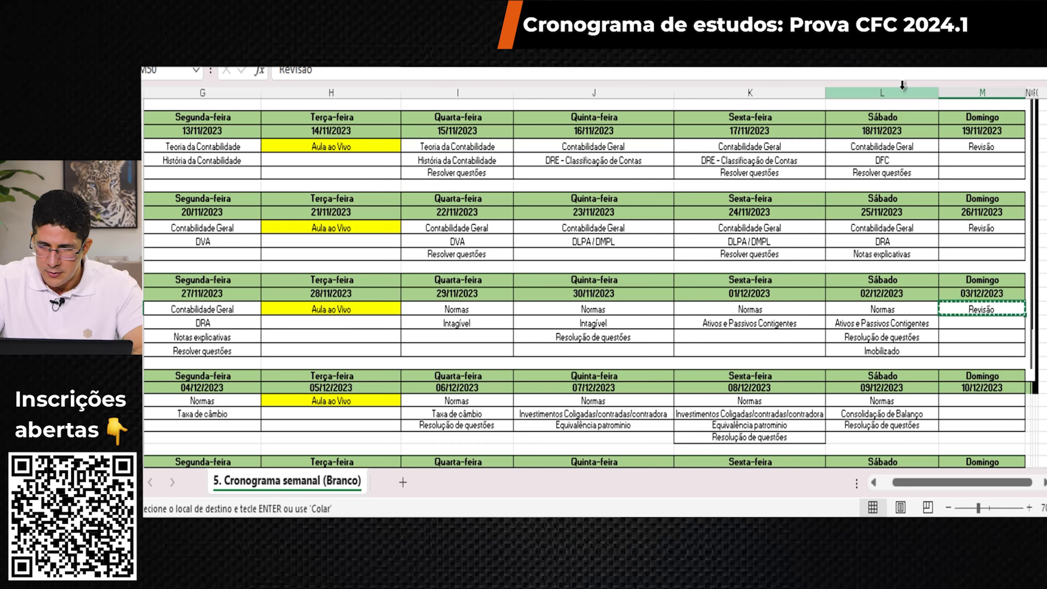
pyautogui.hotkey('ctrl', 'v')
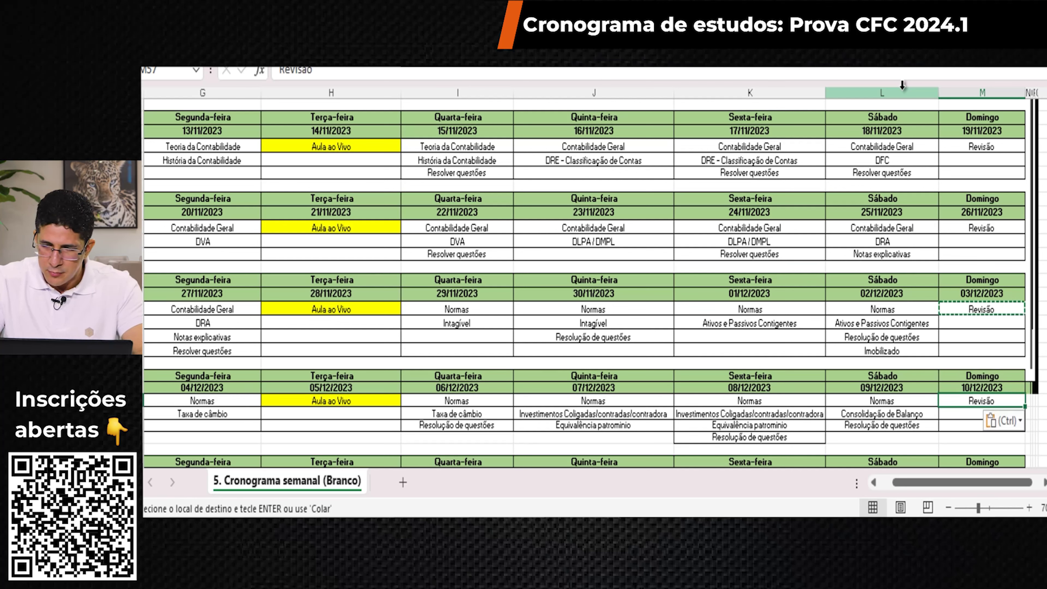
pyautogui.press('Escape')
# Step: Enter "Normas" and, below it, "Estoque" for Monday, 11/12/2023, in Semana 8
pyautogui.press('Down')
pyautogui.press('Down')
pyautogui.press('Down')
pyautogui.press('Down')
pyautogui.press('Down')
pyautogui.press('Down')
pyautogui.press('Down')
pyautogui.press('Down')
pyautogui.press('Down')
pyautogui.press('Down')
pyautogui.press('Left')
pyautogui.press('Left')
pyautogui.press('Left')
pyautogui.press('Left')
pyautogui.press('Left')
pyautogui.press('Left')
pyautogui.press('Left')
pyautogui.press('Left')
pyautogui.press('Up')
pyautogui.press('Up')
pyautogui.press('Up')
pyautogui.press('Up')
pyautogui.press('Right')
pyautogui.press('Right')
pyautogui.press('Down')
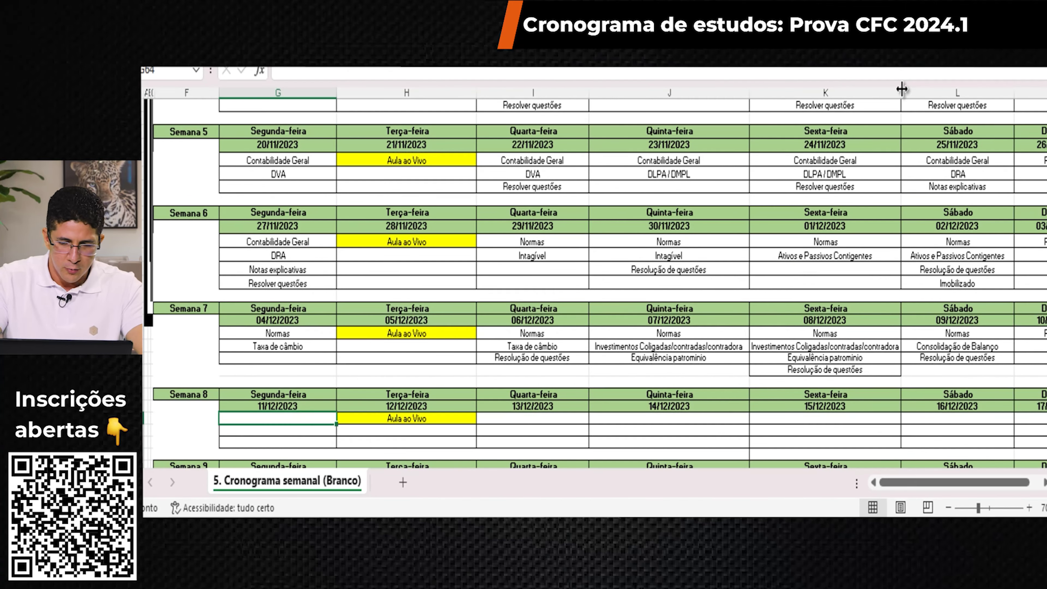
pyautogui.write('Normas')
pyautogui.press('Return')
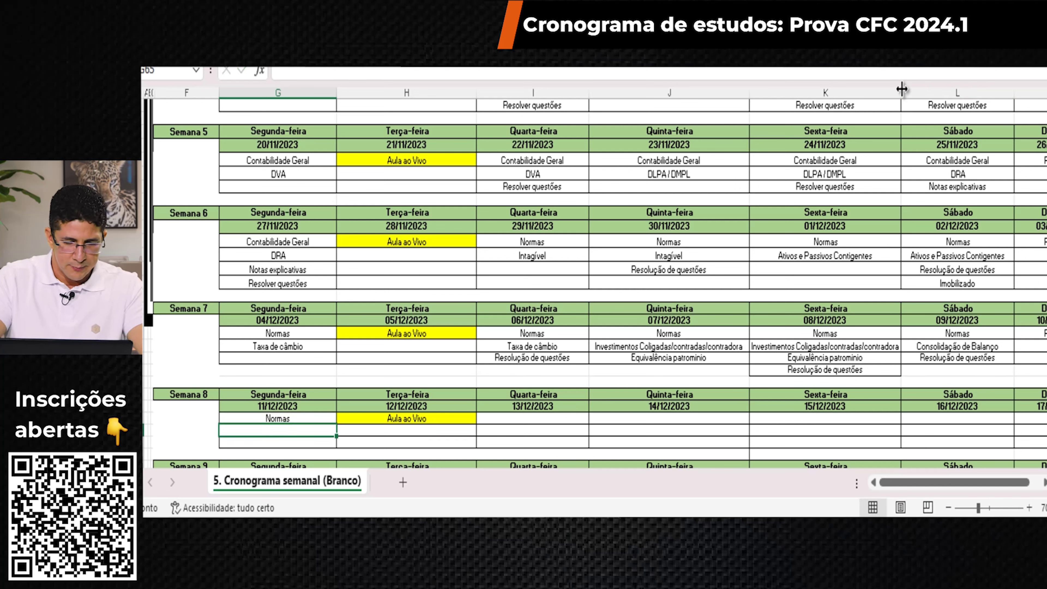
pyautogui.write('Estoque')
pyautogui.press('Return')
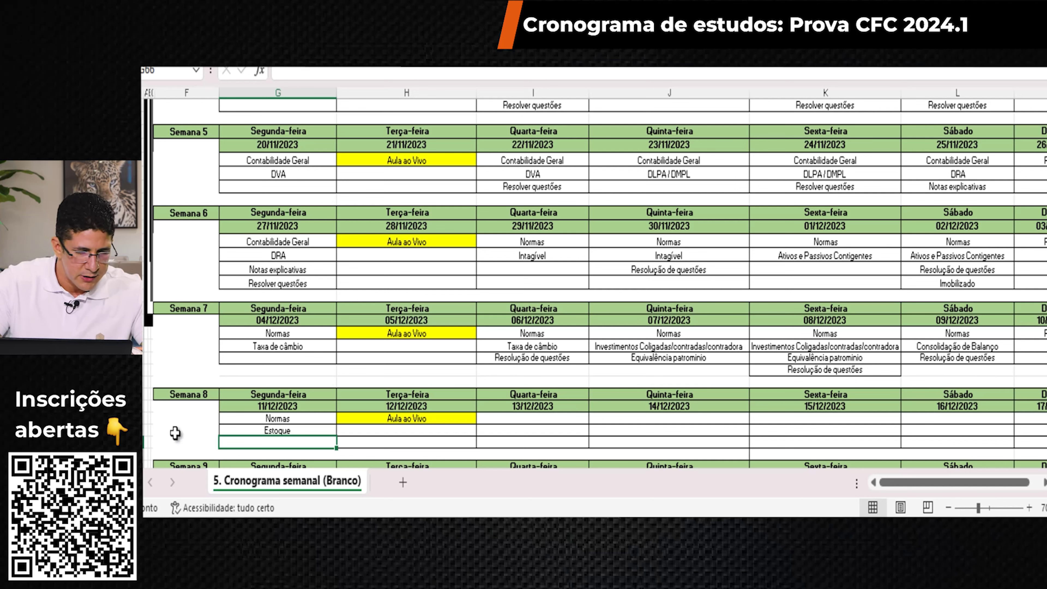
# Step: Insert a blank row above the Semana 9 heading
pyautogui.click(145, 453)
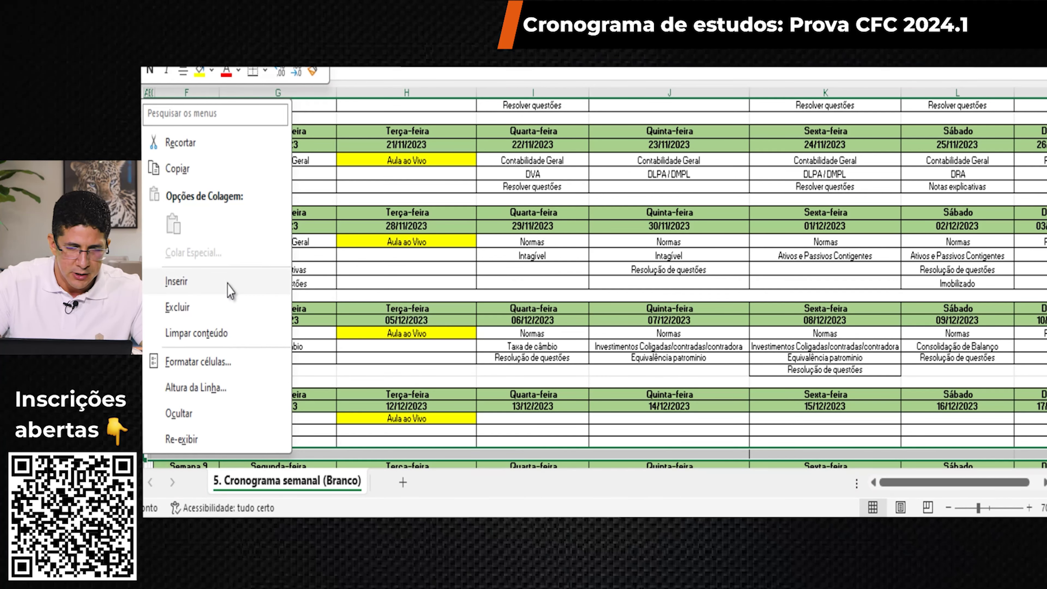
pyautogui.click(228, 283)
# Step: Copy the Resolução de questões entry from Wednesday, 06/12/2023, to the cell below Estoque for Monday, 11/12/2023
pyautogui.moveTo(553, 356); pyautogui.dragTo(555, 371)
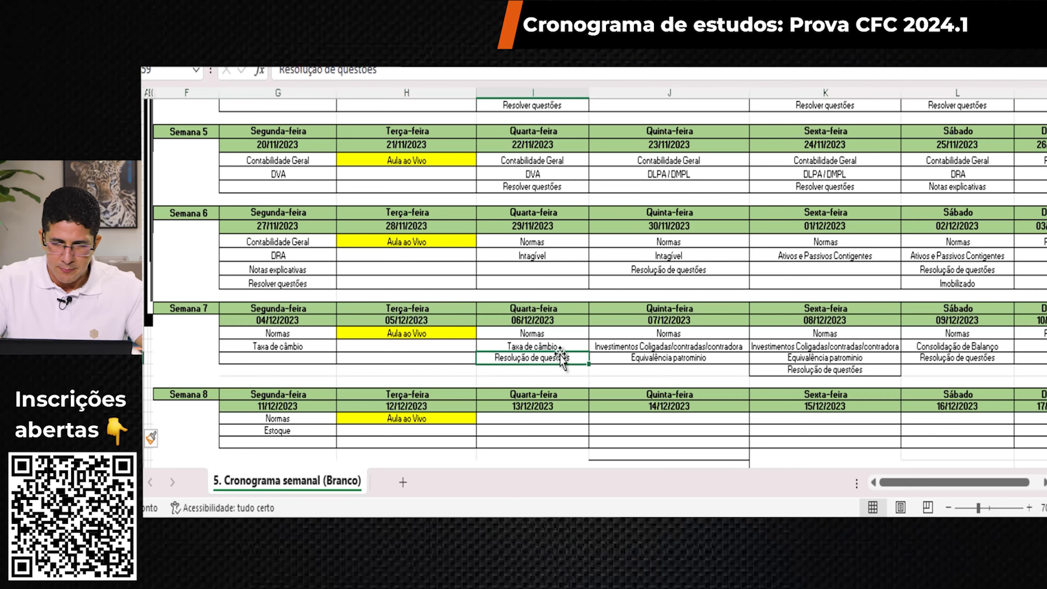
pyautogui.hotkey('ctrl', 'c')
pyautogui.press('Down')
pyautogui.press('Down')
pyautogui.press('Down')
pyautogui.press('Down')
pyautogui.press('Down')
pyautogui.press('Down')
pyautogui.press('Left')
pyautogui.press('Left')
pyautogui.hotkey('ctrl', 'v')
pyautogui.press('Escape')
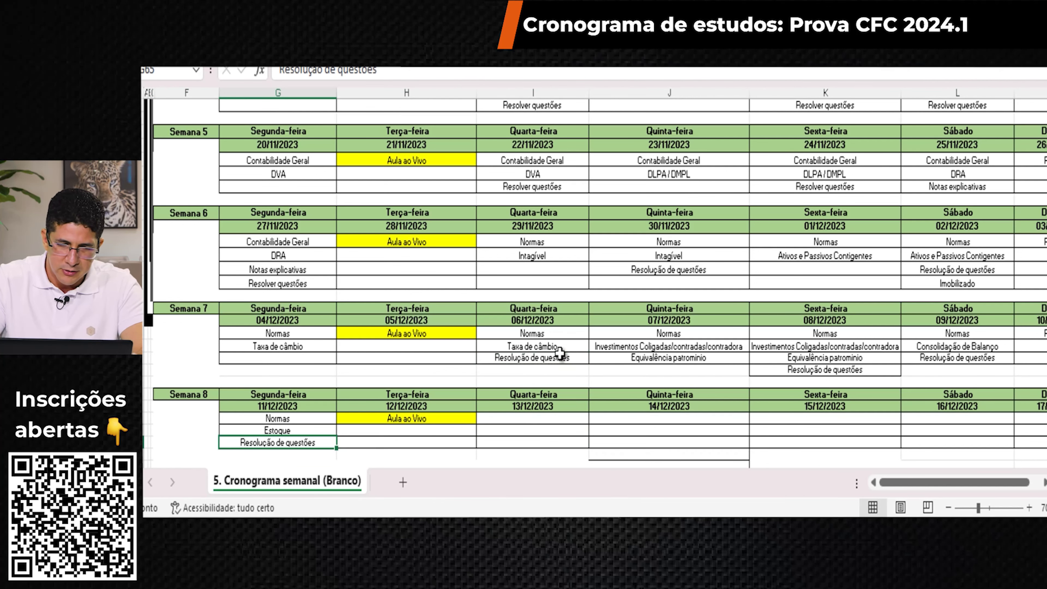
# Step: Copy Monday's three Semana 8 entries, from Normas to Resolução de questões, to Wednesday, 13/12/2023
pyautogui.press('Up')
pyautogui.press('Up')
pyautogui.hotkey('shift', 'Down')
pyautogui.hotkey('shift', 'Down')
pyautogui.hotkey('ctrl', 'c')
pyautogui.press('Right')
pyautogui.press('Right')
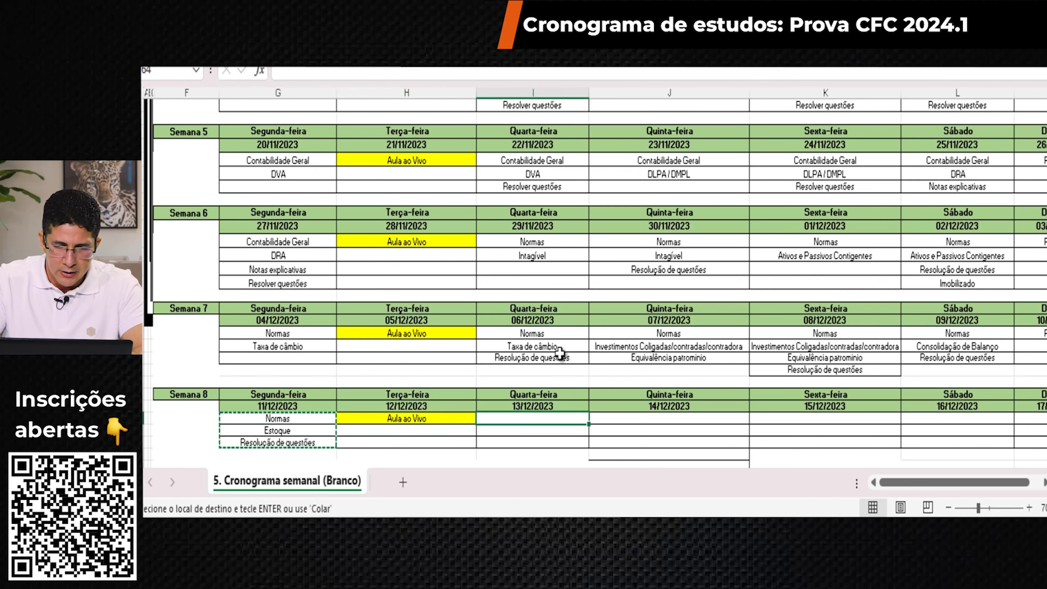
pyautogui.hotkey('ctrl', 'v')
pyautogui.press('Escape')
pyautogui.press('Left')
pyautogui.press('Left')
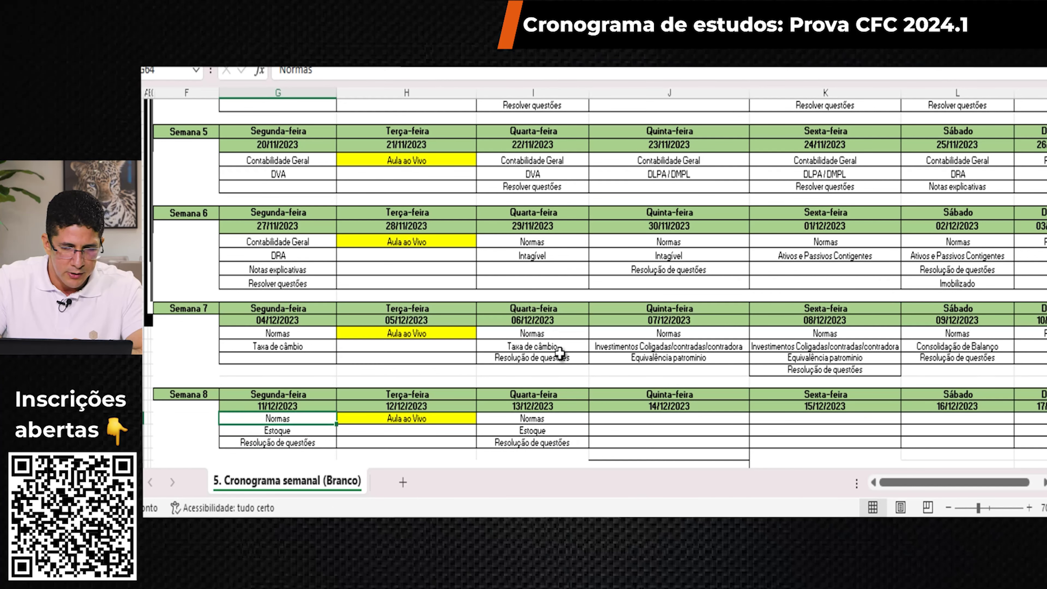
pyautogui.hotkey('shift', 'Down')
pyautogui.hotkey('shift', 'Down')
pyautogui.hotkey('ctrl', 'c')
pyautogui.press('Right')
pyautogui.press('Right')
pyautogui.hotkey('shift', 'Down')
pyautogui.hotkey('shift', 'Down')
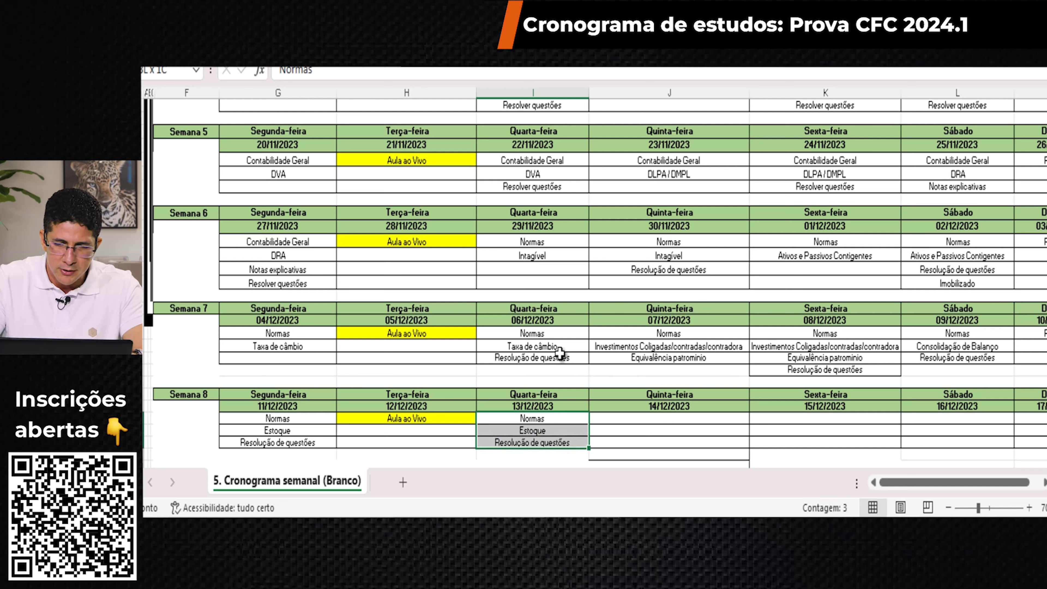
pyautogui.hotkey('ctrl', 'v')
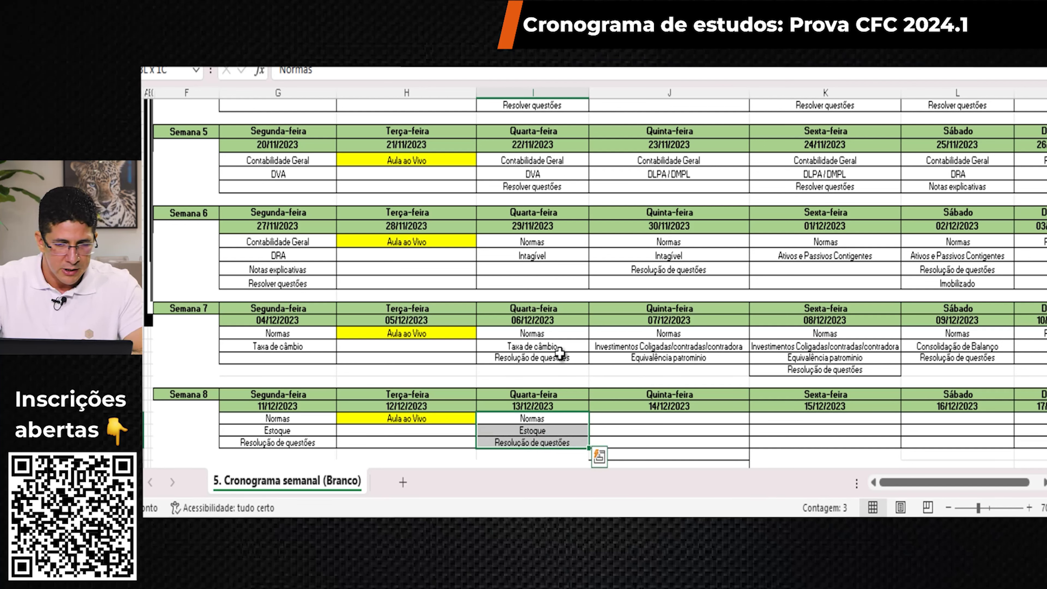
pyautogui.press('Right')
pyautogui.press('Right')
pyautogui.press('Right')
pyautogui.press('Right')
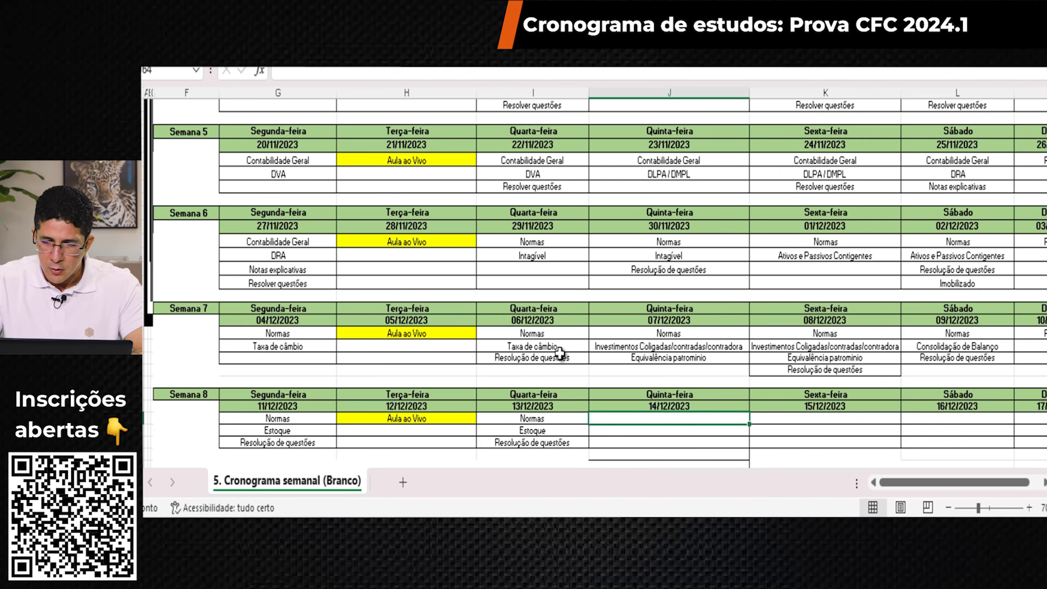
# Step: Copy Wednesday's Normas entry in Semana 8 to Thursday, 14/12/2023
pyautogui.press('Left')
pyautogui.press('Left')
pyautogui.press('Left')
pyautogui.press('Left')
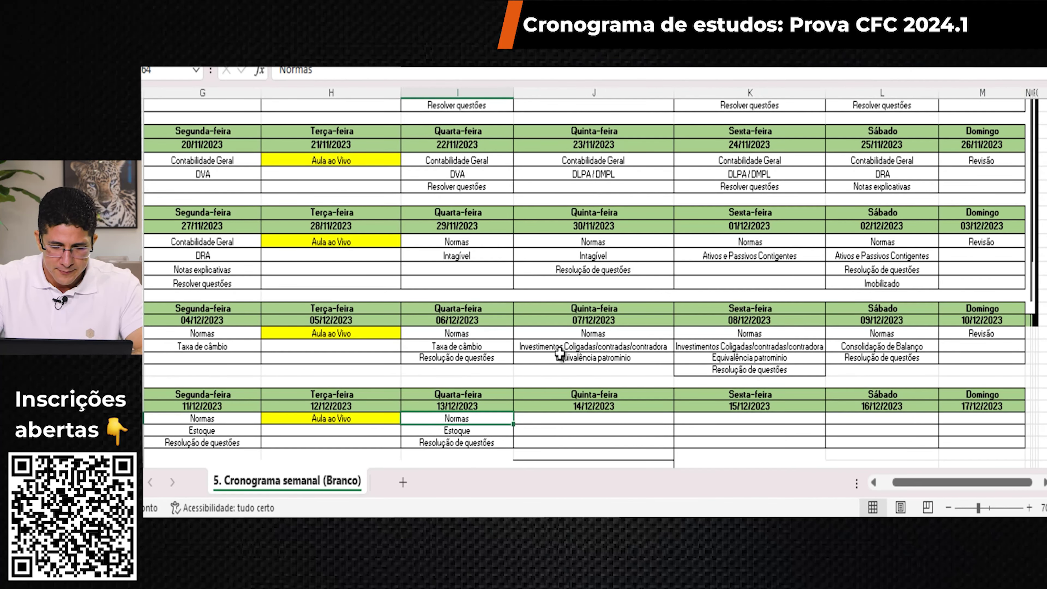
pyautogui.hotkey('ctrl', 'c')
pyautogui.press('Right')
pyautogui.hotkey('ctrl', 'v')
pyautogui.press('Escape')
# Step: Enter "Ativo Biolígico" directly below Normas for Thursday, 14/12/2023
pyautogui.press('Down')
pyautogui.press('Down')
pyautogui.write('ativo')
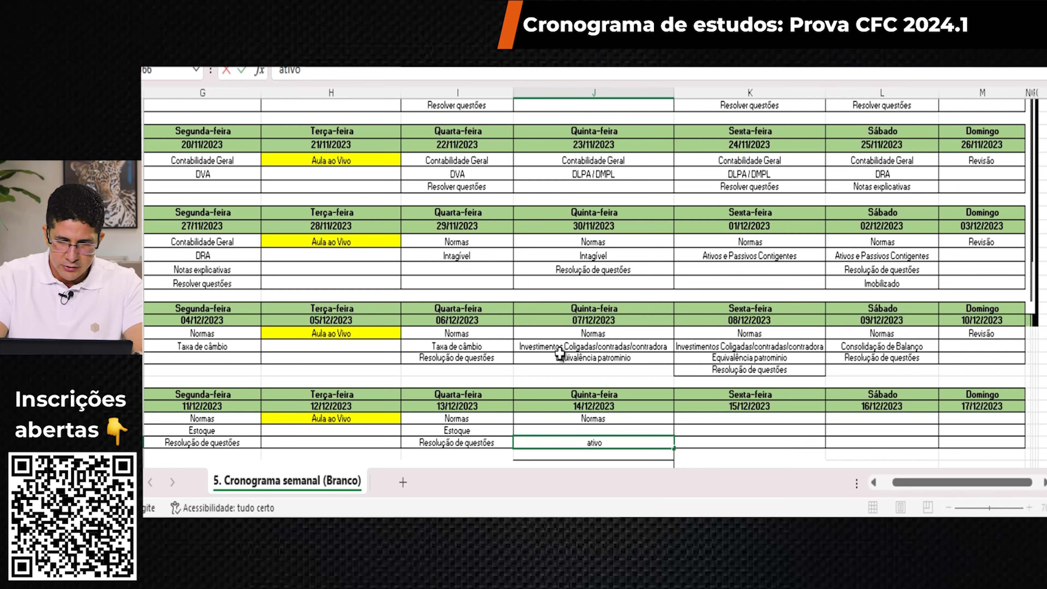
pyautogui.press('Up')
pyautogui.write('ativo Bioli')
pyautogui.press('BackSpace')
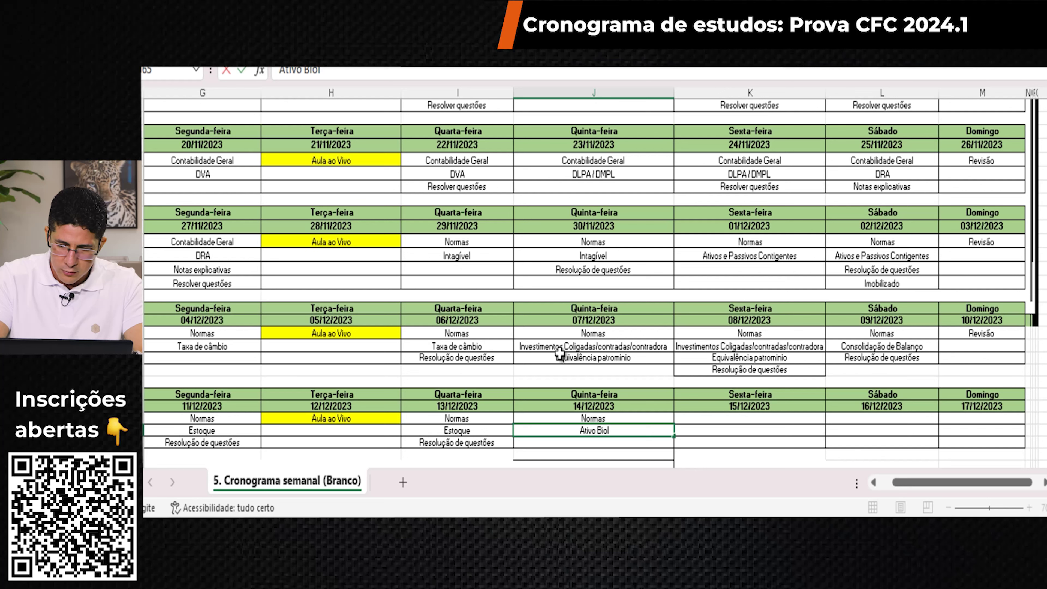
pyautogui.write('íco')
pyautogui.press('BackSpace')
pyautogui.press('BackSpace')
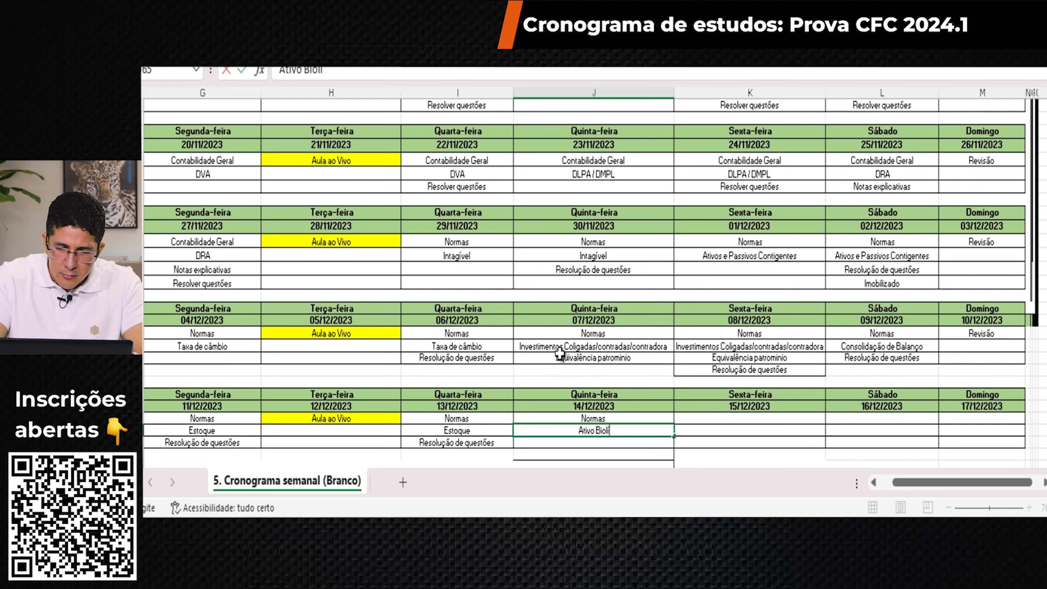
pyautogui.write('gico')
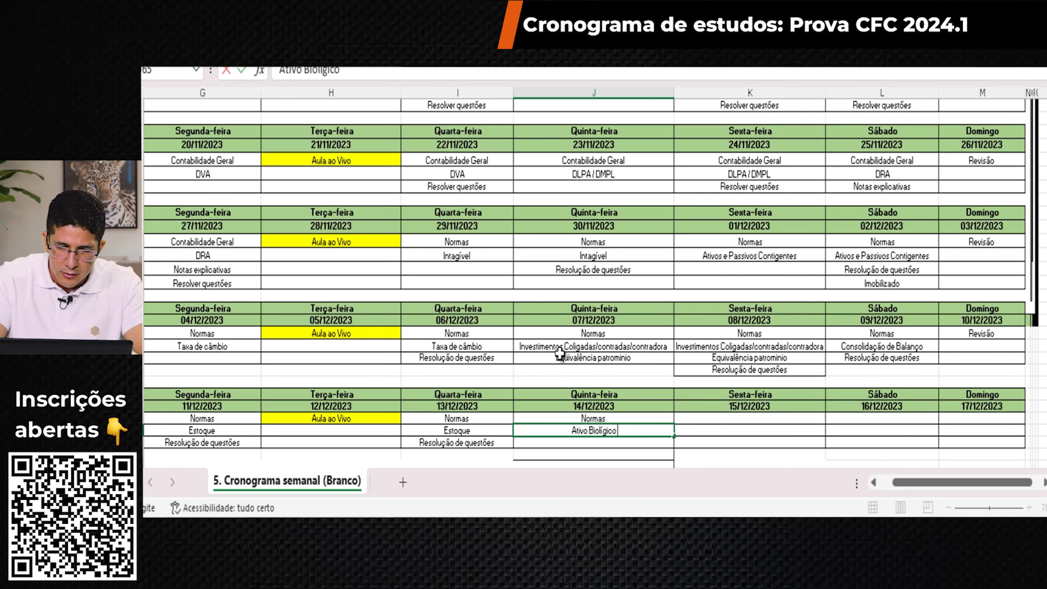
pyautogui.press('Left')
pyautogui.press('Left')
pyautogui.press('Right')
pyautogui.press('Right')
pyautogui.press('Right')
pyautogui.press('Left')
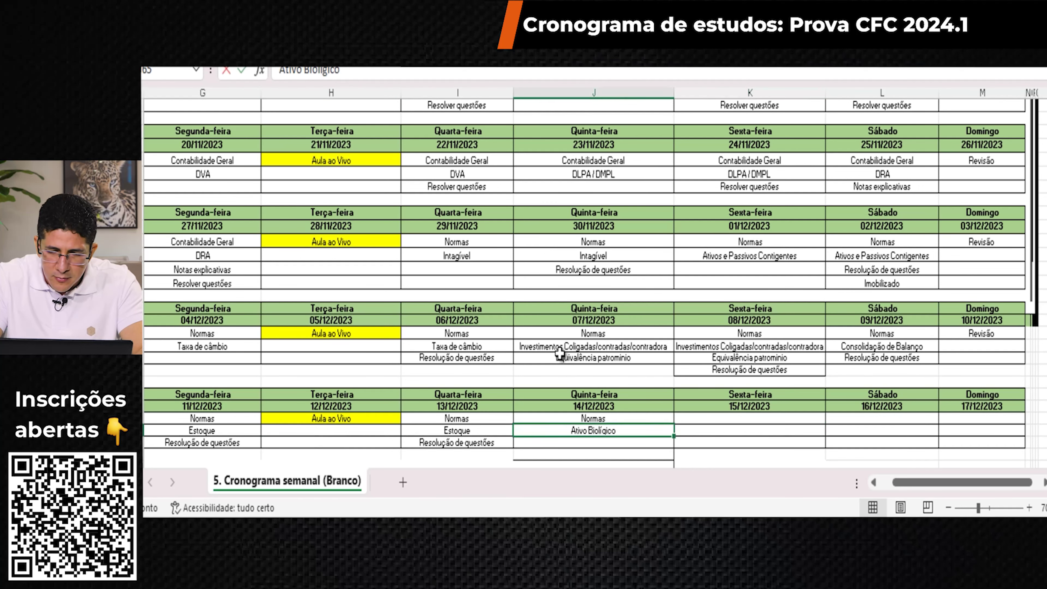
# Step: Correct the spelling of Thursday's topic for 14/12/2023 to "Ativo Biológico"
pyautogui.press('F2')
pyautogui.press('BackSpace')
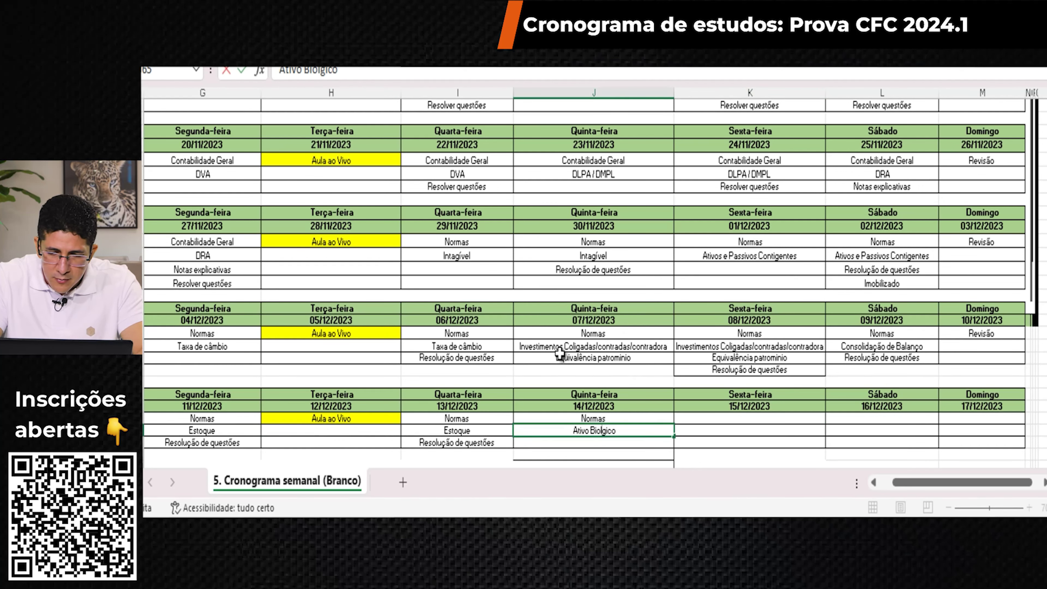
pyautogui.write('ó')
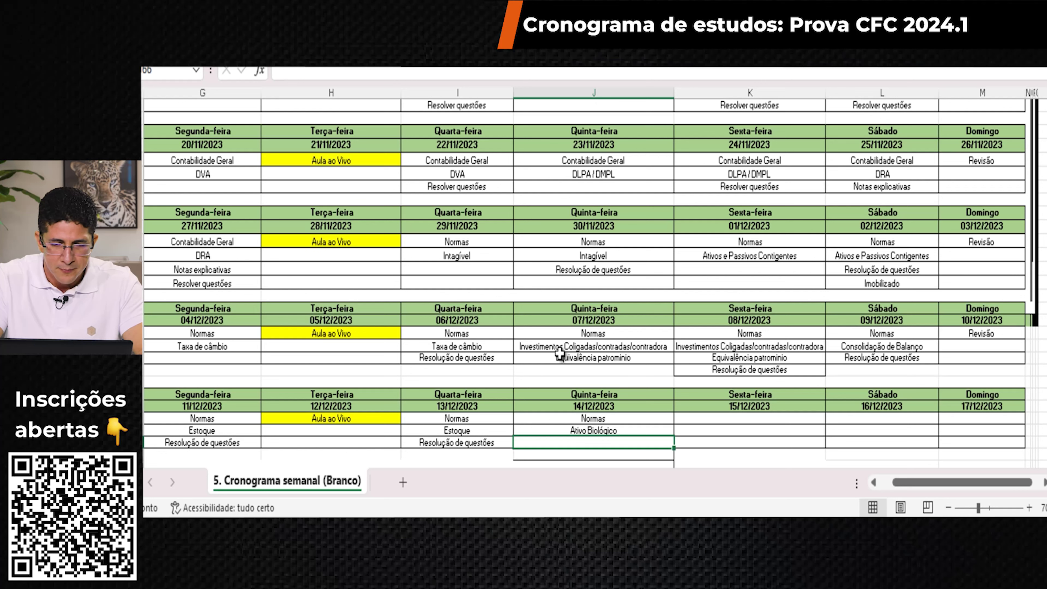
# Step: Copy Wednesday's Resolução de questões entry in Semana 8 to the cell below Ativo Biológico for Thursday, 14/12/2023
pyautogui.press('Left')
pyautogui.hotkey('ctrl', 'c')
pyautogui.press('Right')
pyautogui.hotkey('ctrl', 'v')
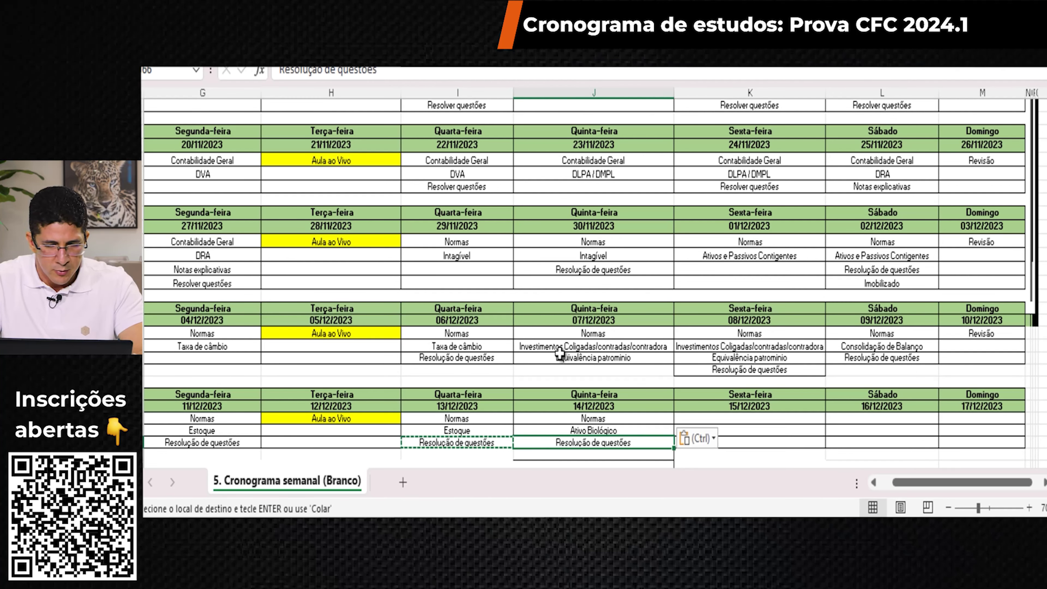
pyautogui.press('Escape')
pyautogui.press('Up')
pyautogui.press('Up')
pyautogui.press('Down')
pyautogui.press('Down')
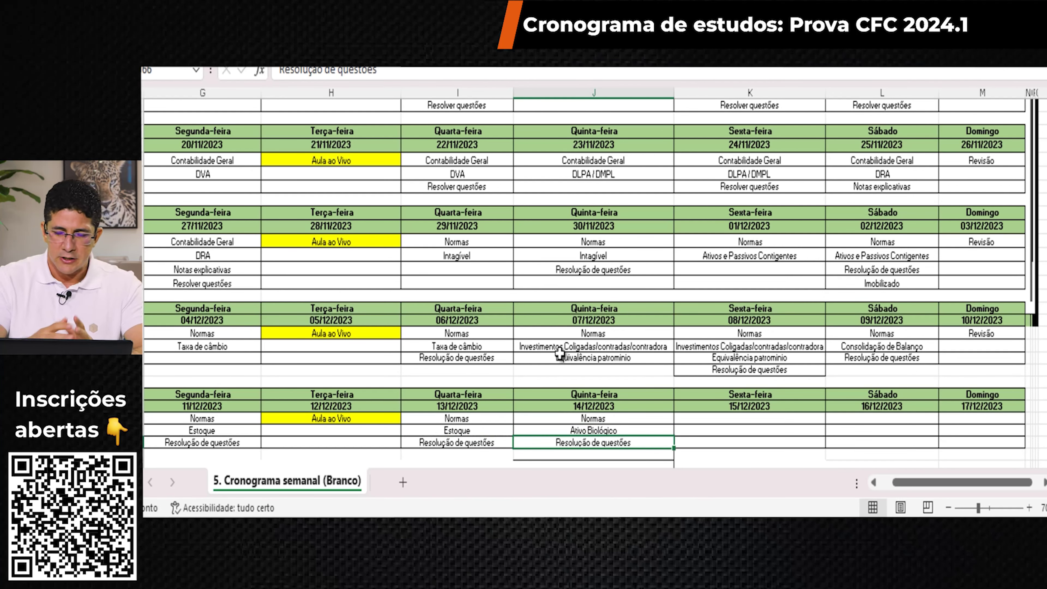